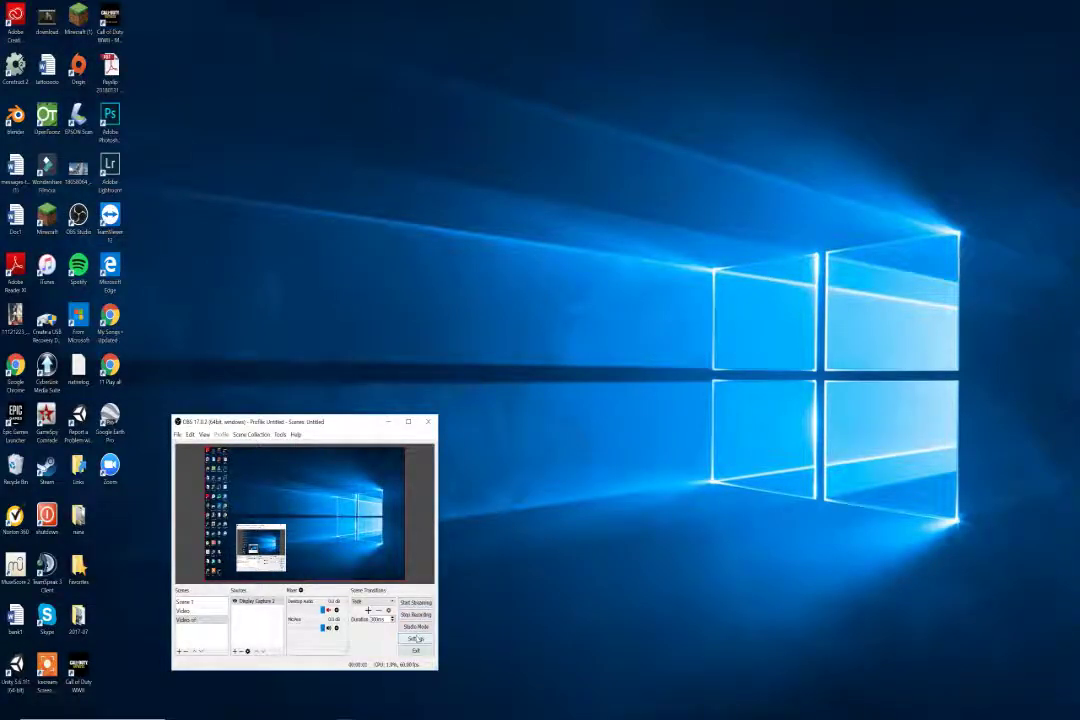
Step: Minimize the OBS recording window and launch Photoshop from the taskbar
{"action": "left_click", "coordinate": [389, 421]}
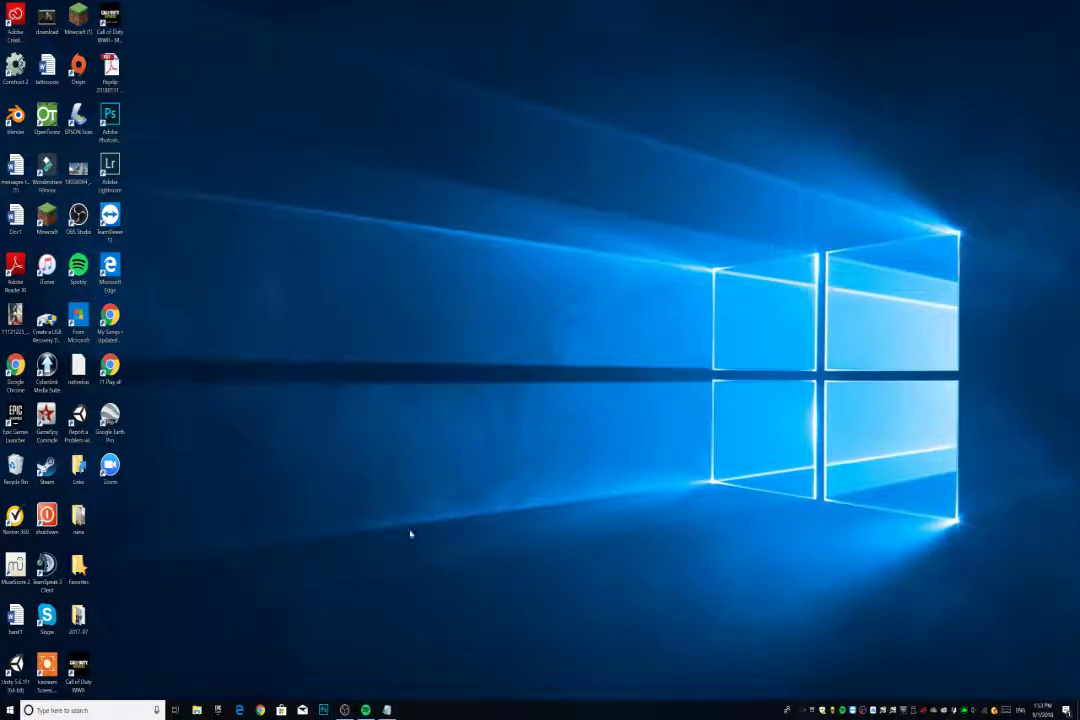
{"action": "mouse_move", "coordinate": [387, 709]}
{"action": "left_click", "coordinate": [324, 711]}
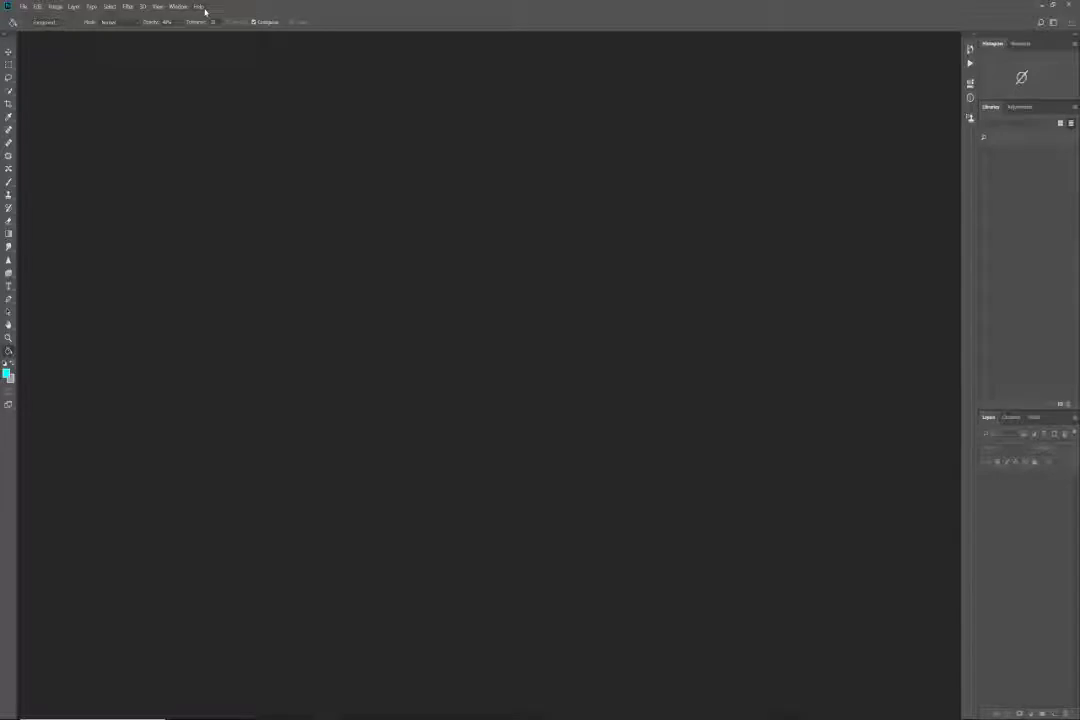
Step: Start a new Untitled-5 document from File > New at 1280 × 720 pixels, keeping CMYK Color
{"action": "left_click", "coordinate": [22, 7]}
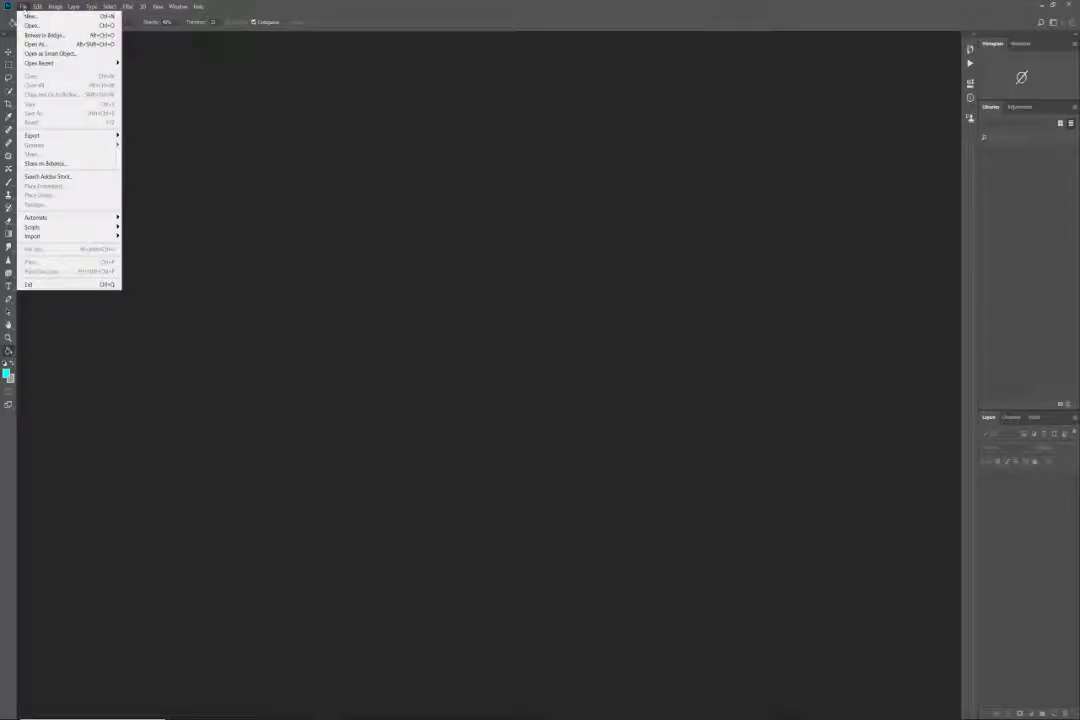
{"action": "left_click", "coordinate": [28, 17]}
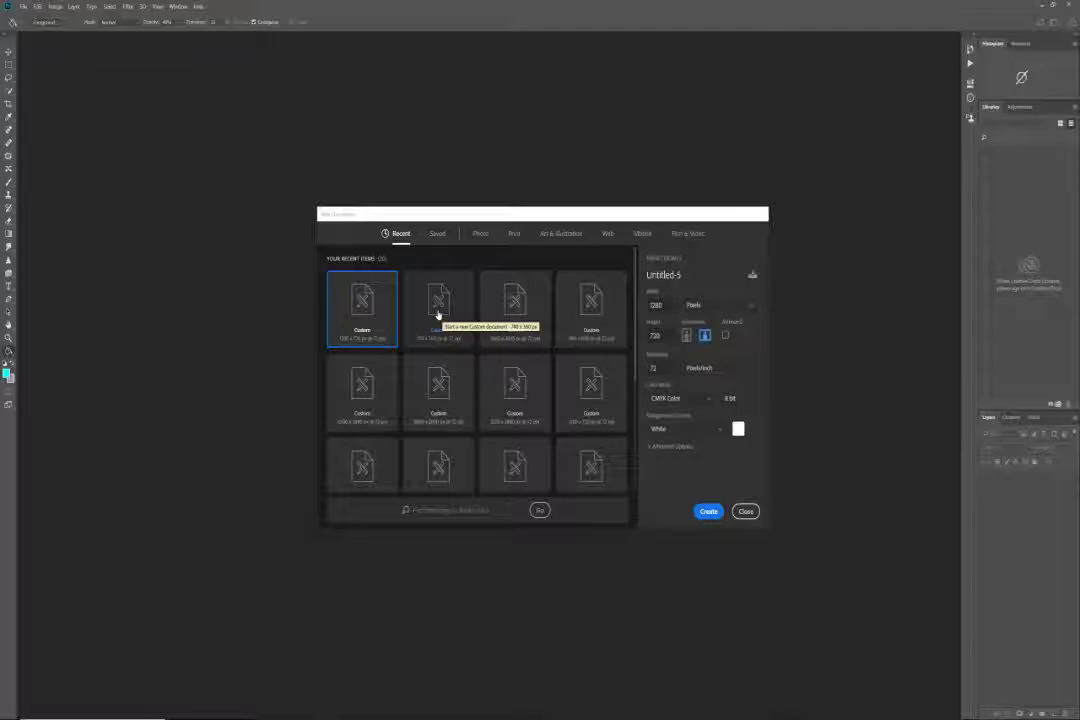
{"action": "scroll", "coordinate": [443, 400], "scroll_direction": "down", "scroll_amount": 3}
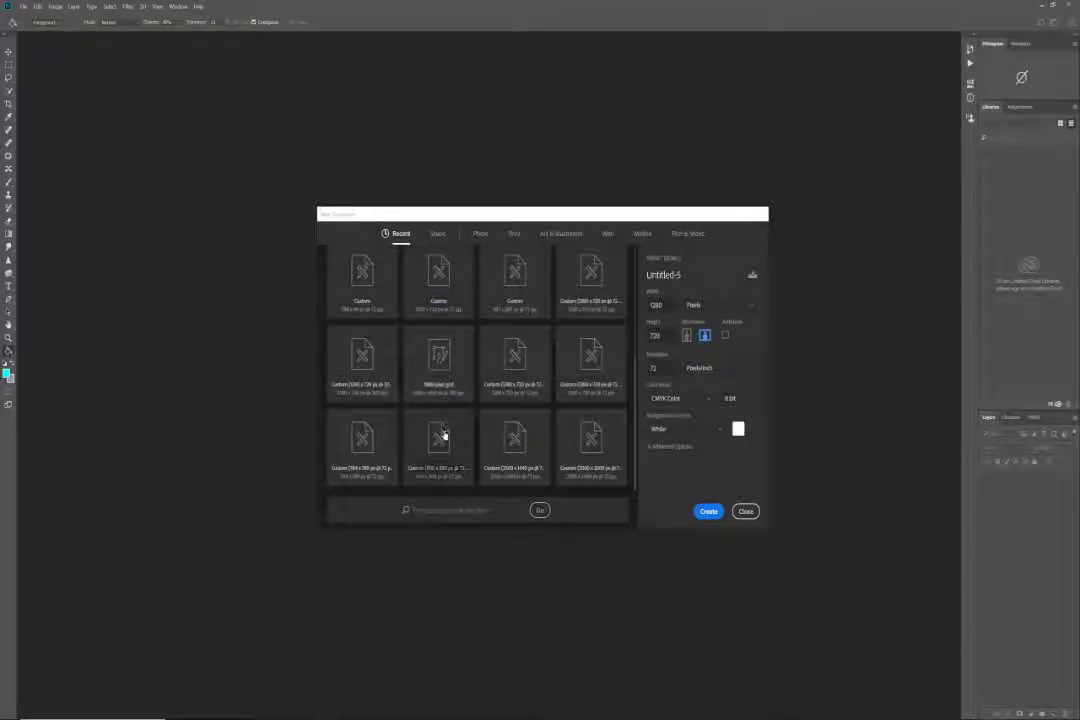
{"action": "scroll", "coordinate": [440, 420], "scroll_direction": "up", "scroll_amount": 3}
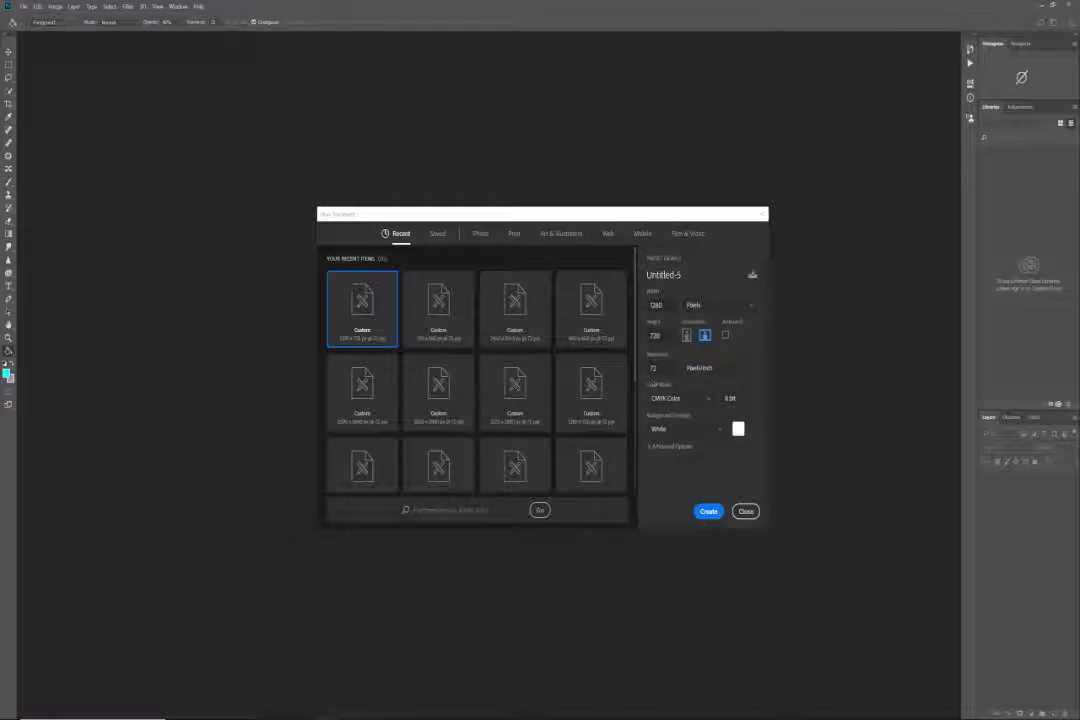
{"action": "left_click", "coordinate": [685, 400]}
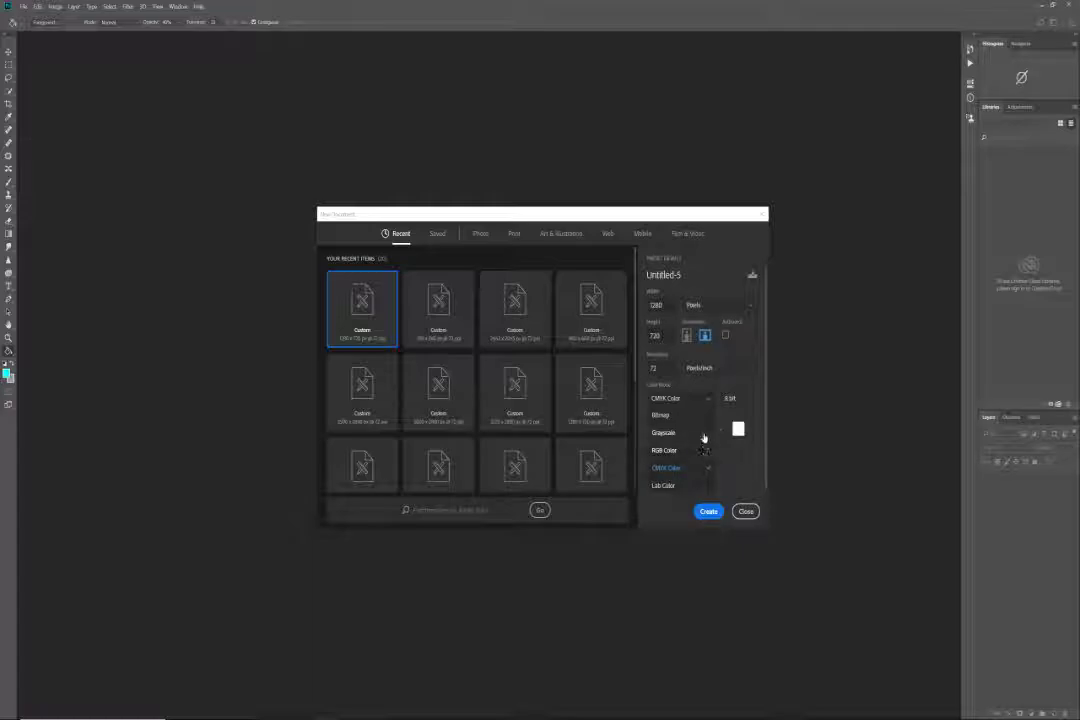
{"action": "left_click", "coordinate": [736, 459]}
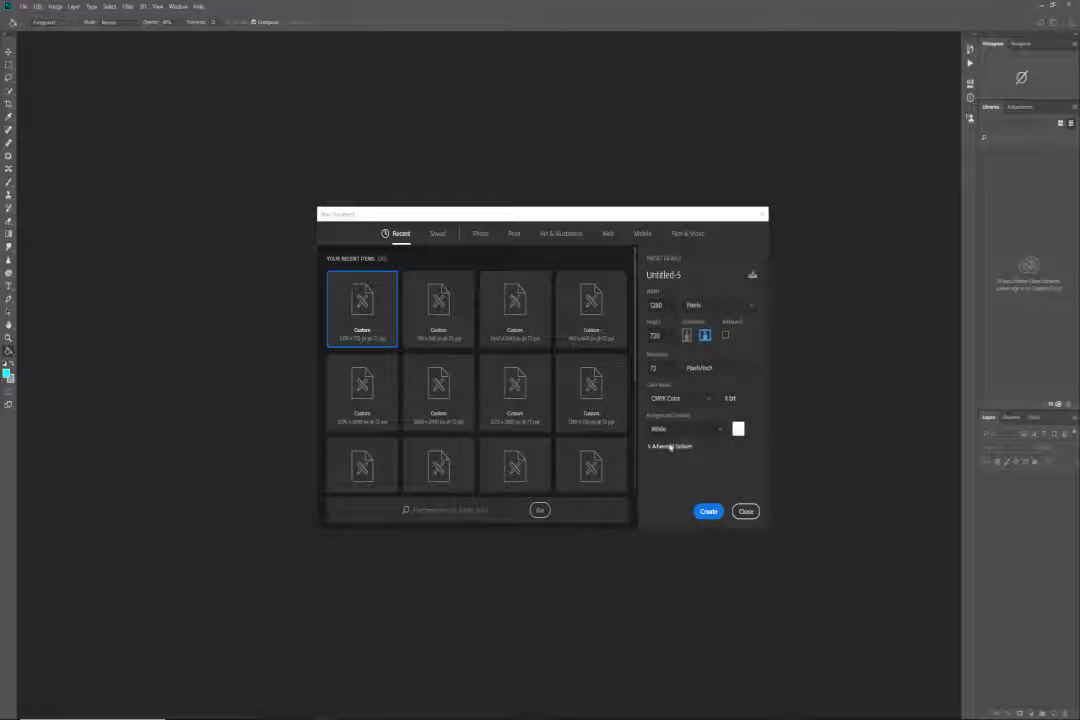
Step: Create the blank white 1280 × 720 Untitled-5 canvas
{"action": "left_click", "coordinate": [706, 512]}
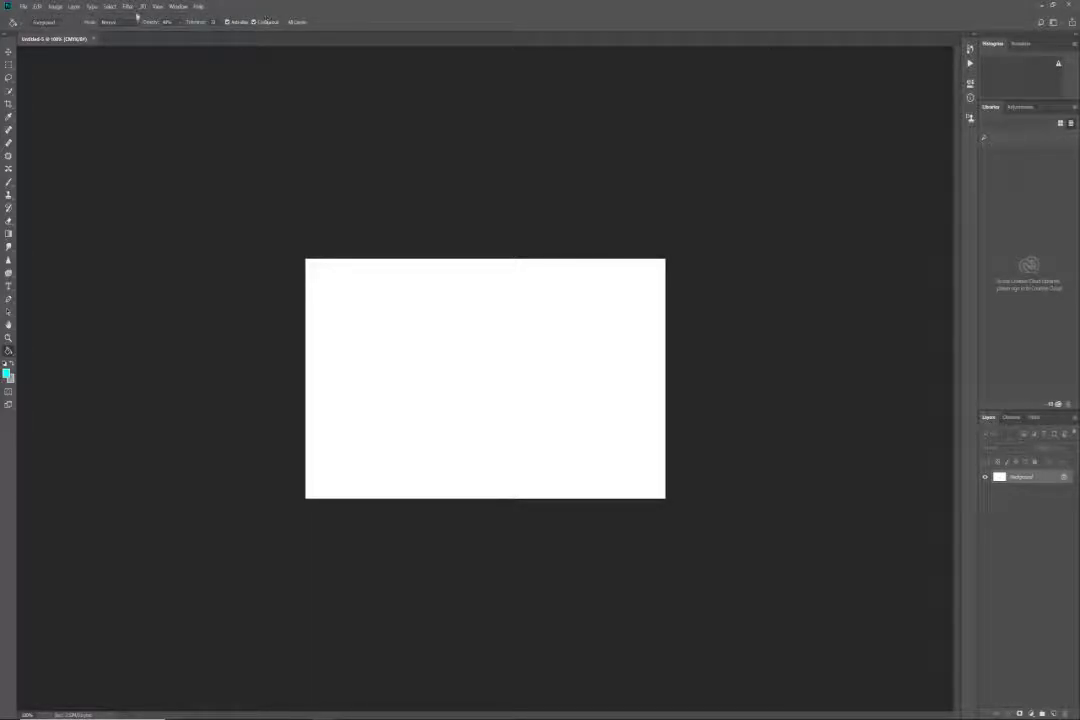
Step: Place the beach image into the document with File > Place Linked
{"action": "left_click", "coordinate": [22, 7]}
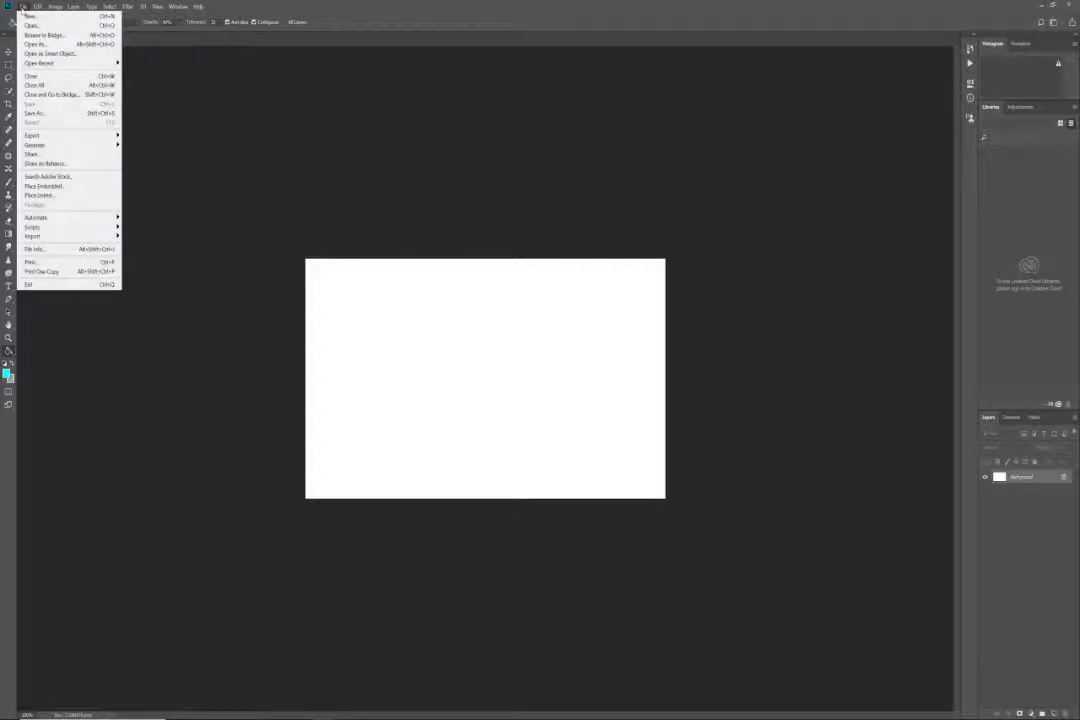
{"action": "left_click", "coordinate": [44, 196]}
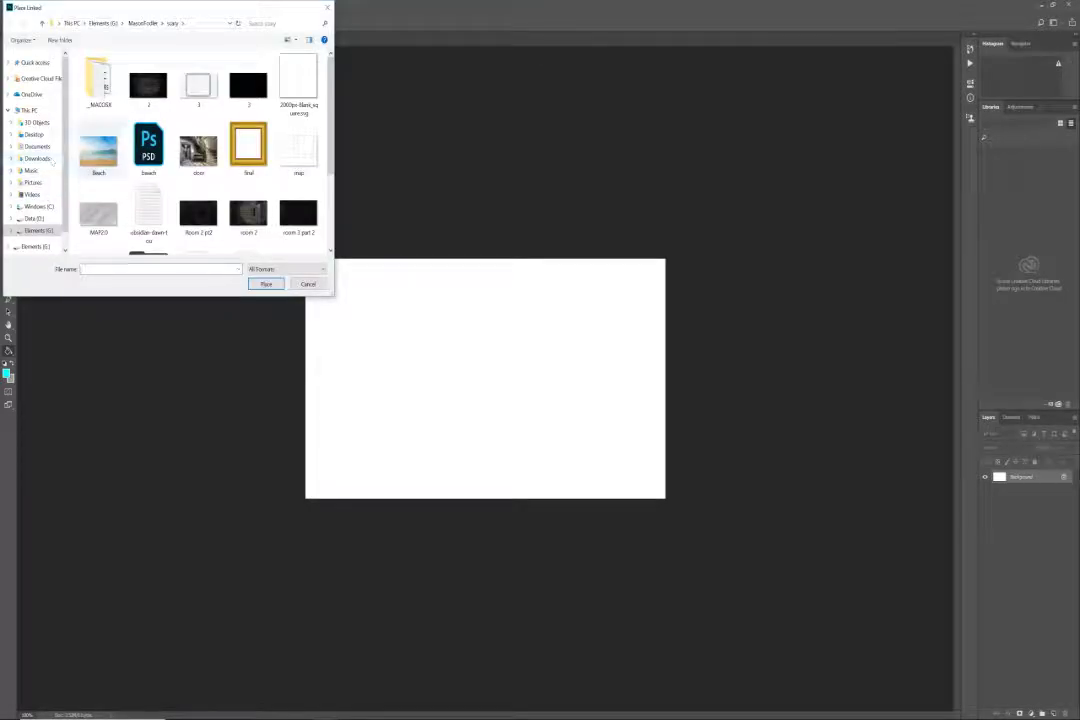
{"action": "double_click", "coordinate": [111, 155]}
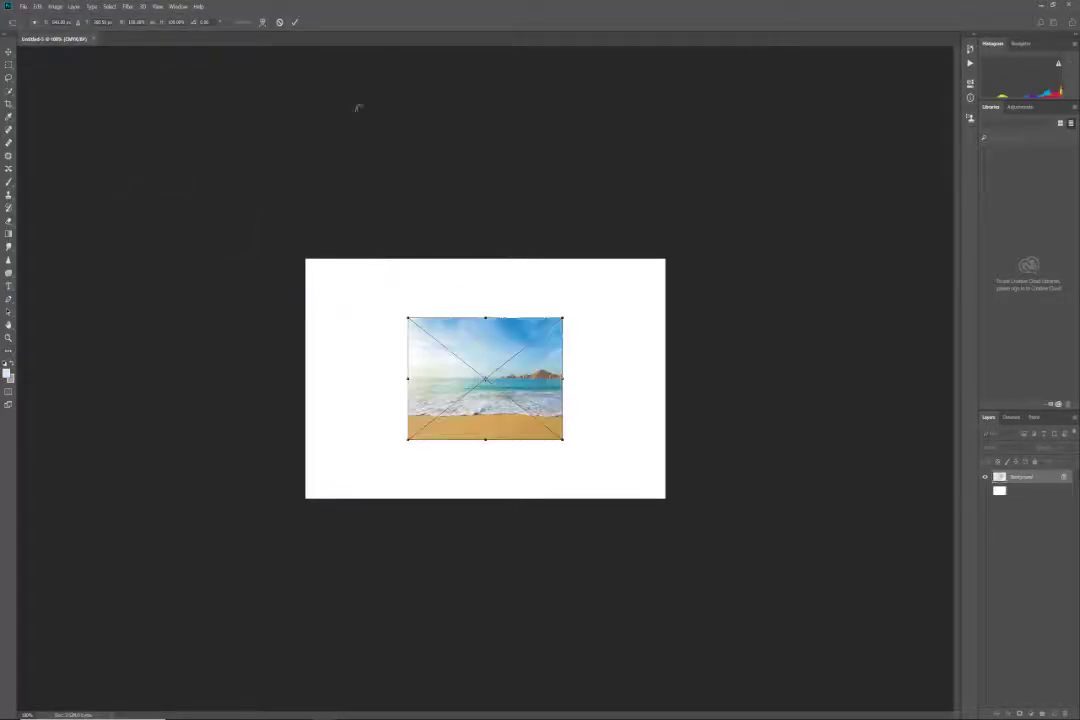
Step: Resize, tilt slightly and move the beach photo to the canvas's left, then commit it
{"action": "left_click_drag", "start_coordinate": [485, 347], "coordinate": [502, 356]}
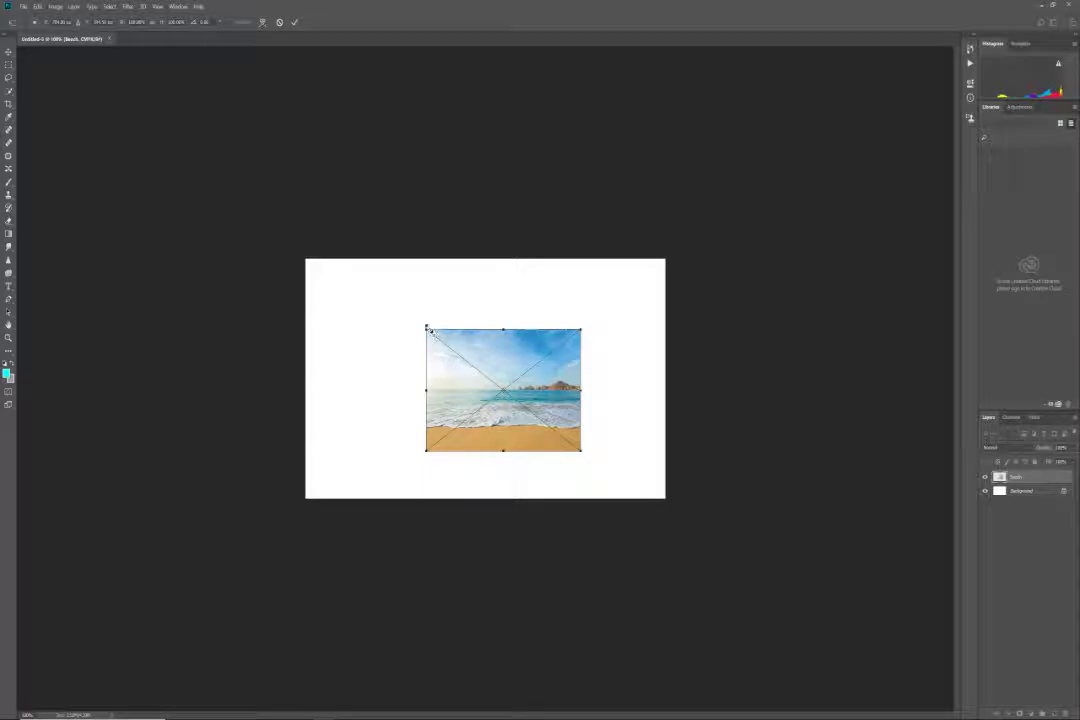
{"action": "left_click_drag", "start_coordinate": [426, 328], "coordinate": [399, 333]}
{"action": "mouse_move", "coordinate": [492, 320]}
{"action": "left_mouse_down"}
{"action": "mouse_move", "coordinate": [524, 321]}
{"action": "mouse_move", "coordinate": [495, 312]}
{"action": "left_mouse_up"}
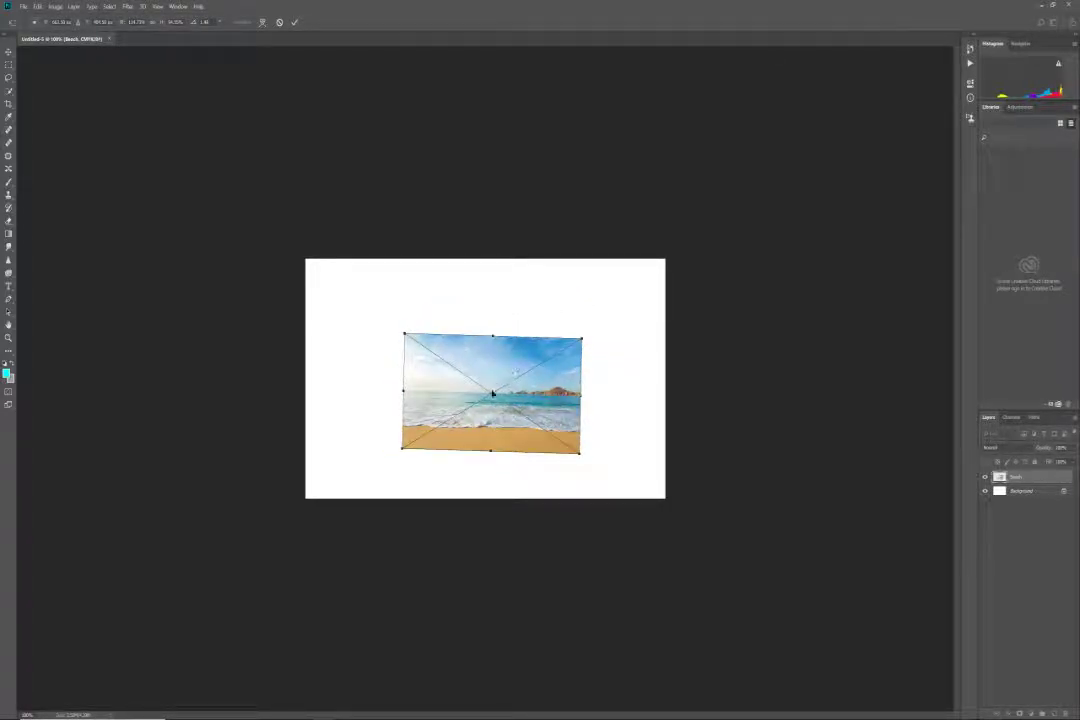
{"action": "left_click_drag", "start_coordinate": [490, 394], "coordinate": [436, 392]}
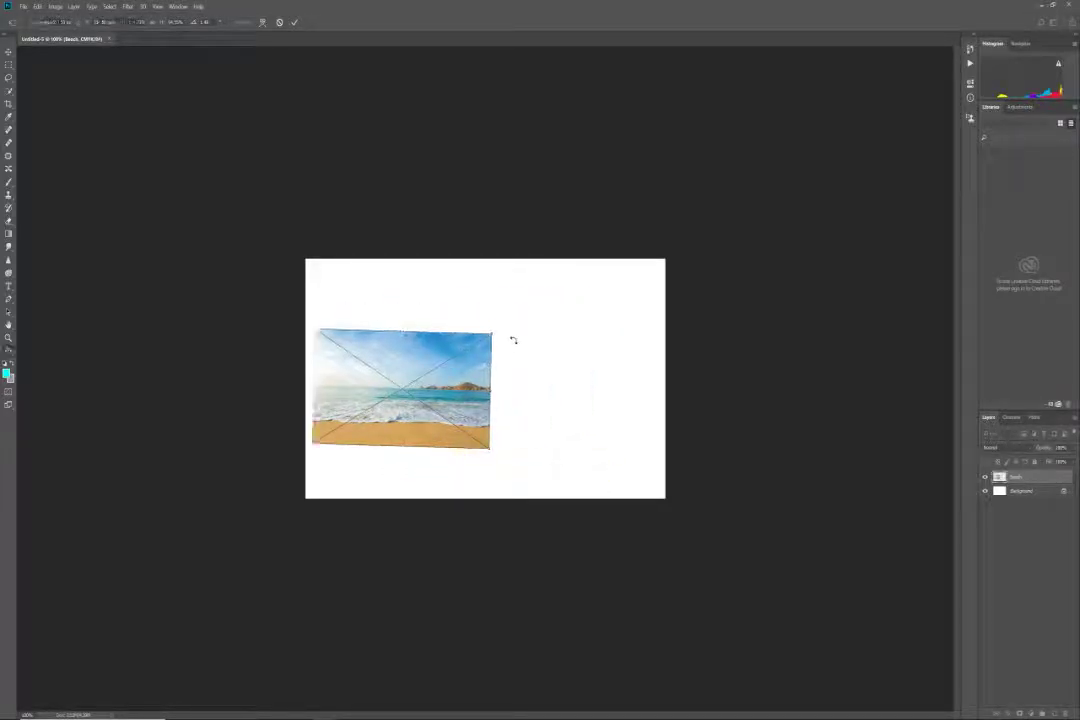
{"action": "key", "text": "Return"}
{"action": "key", "text": "g"}
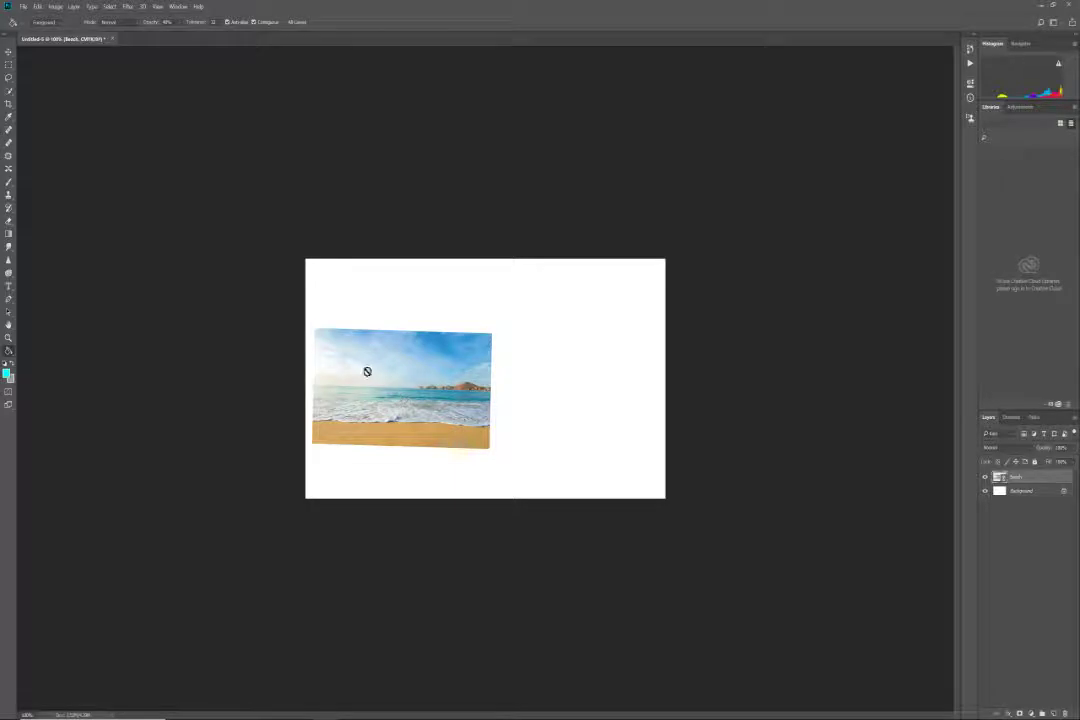
Step: Drag the beach photo with the Move tool to the centre-right of the canvas
{"action": "key", "text": "v"}
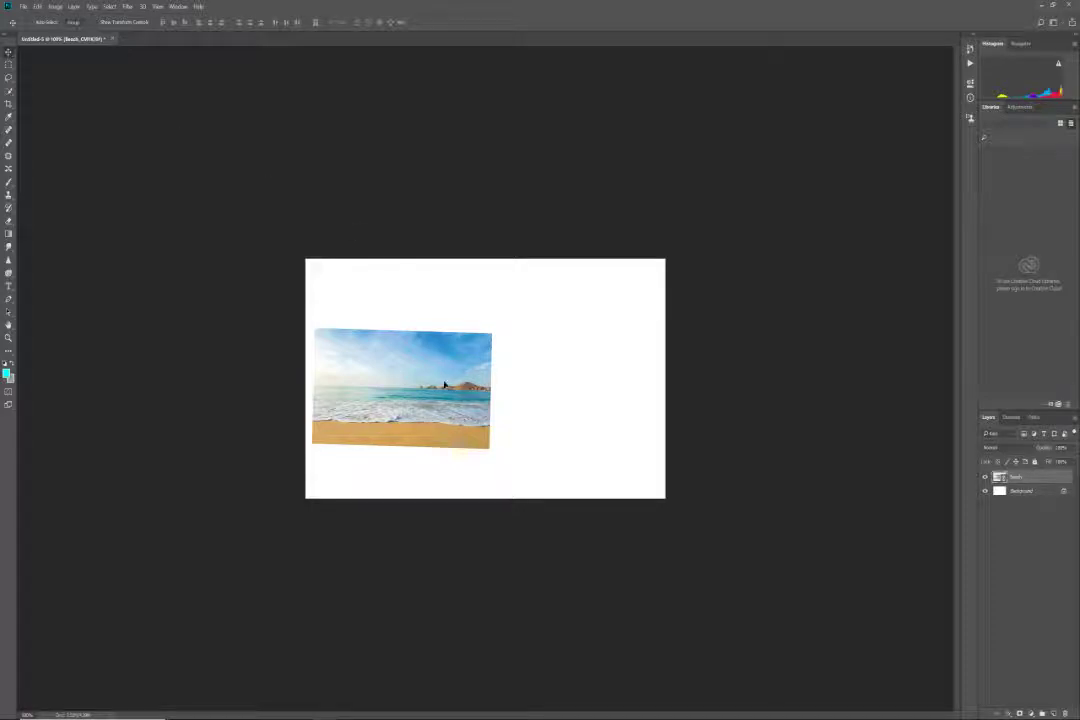
{"action": "left_click_drag", "start_coordinate": [388, 362], "coordinate": [500, 355]}
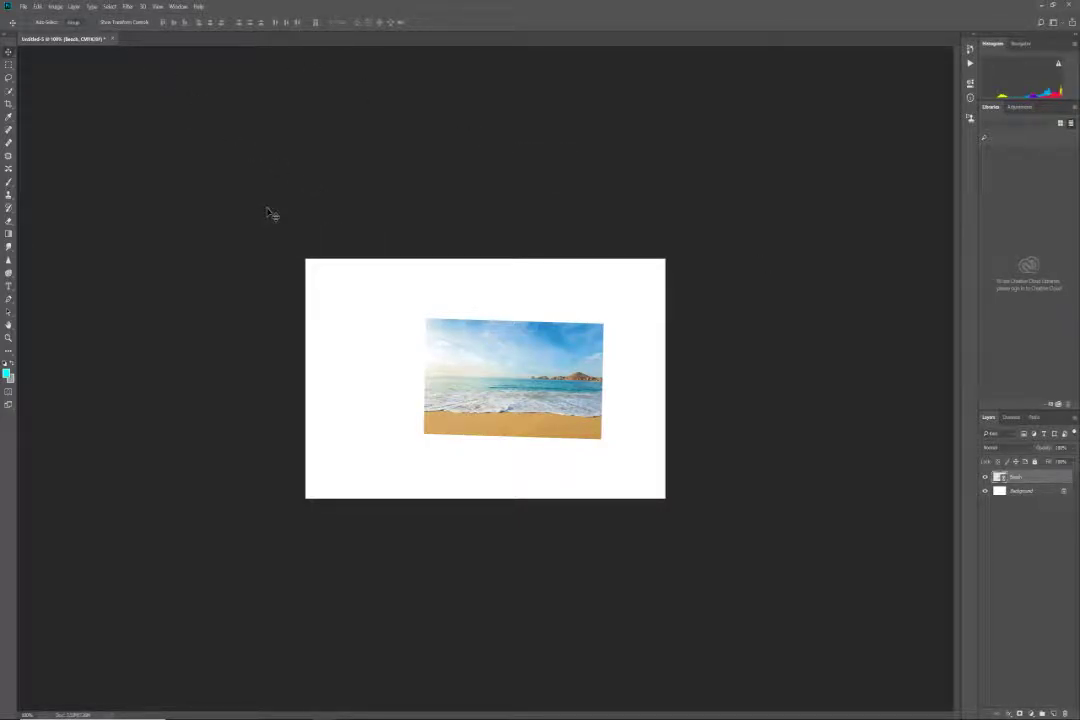
Step: Add a new empty layer above the Beach layer via Layer > New > Layer, giving three layers
{"action": "left_click", "coordinate": [72, 7]}
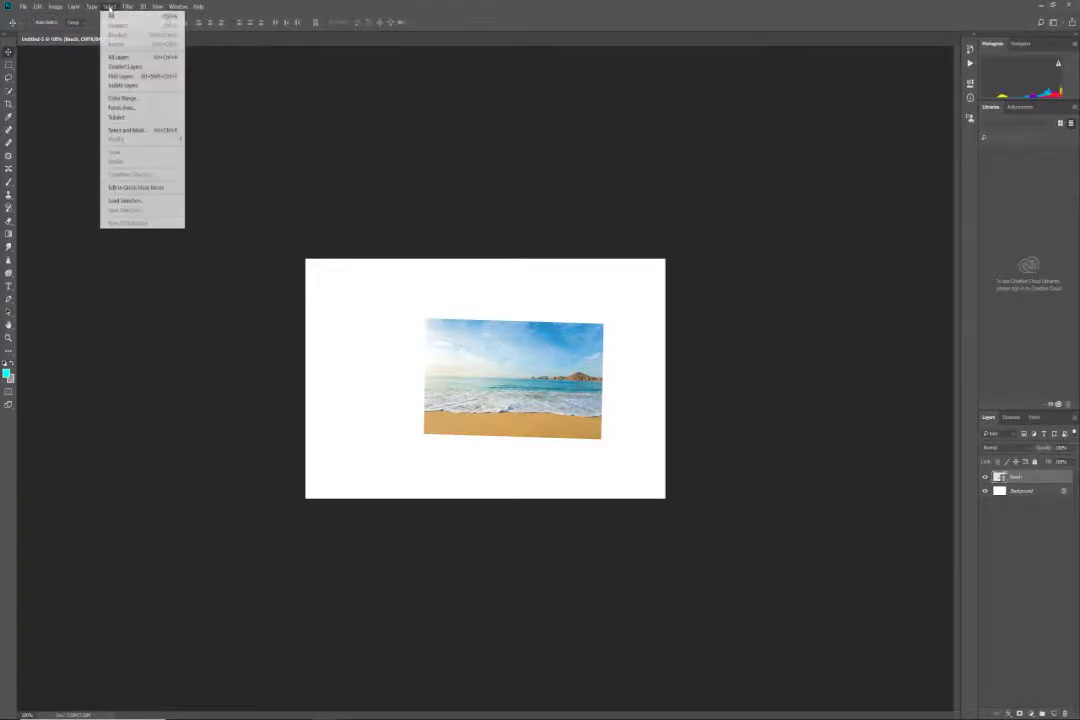
{"action": "left_click", "coordinate": [75, 8]}
{"action": "left_click", "coordinate": [73, 8]}
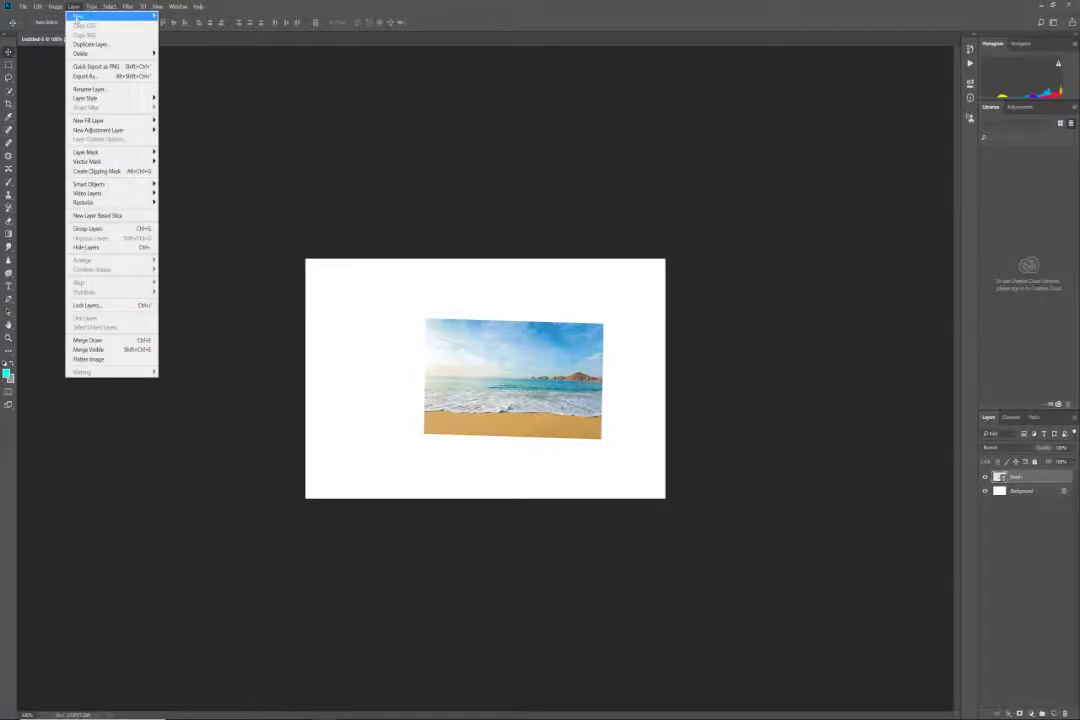
{"action": "left_click", "coordinate": [190, 16]}
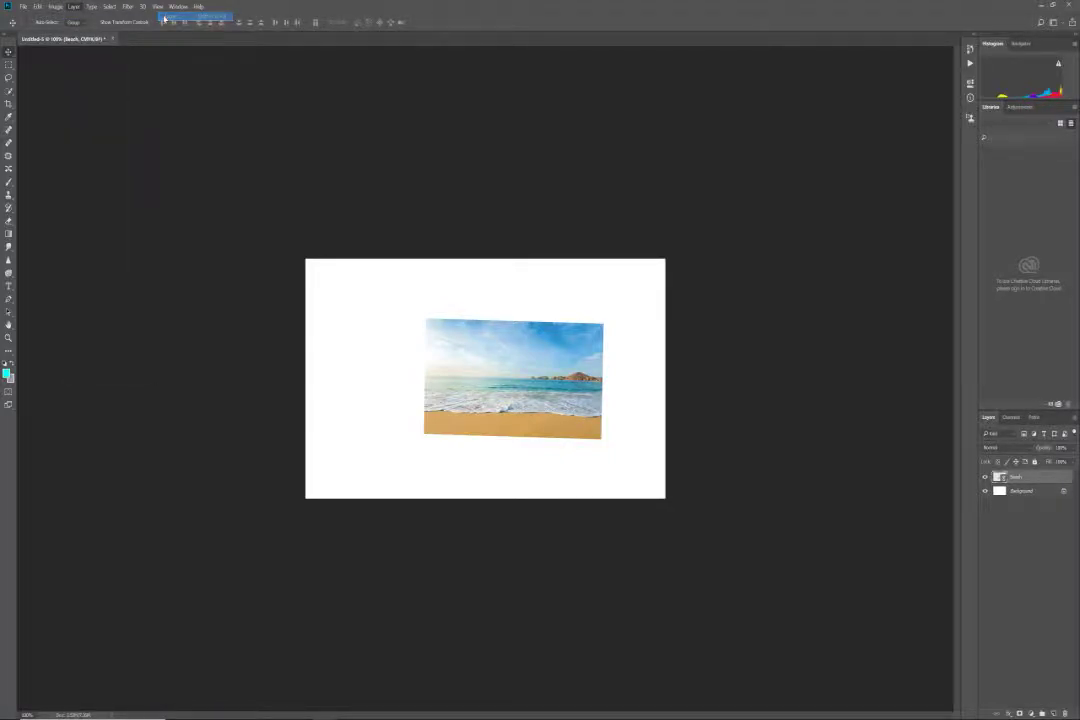
{"action": "key", "text": "BackSpace"}
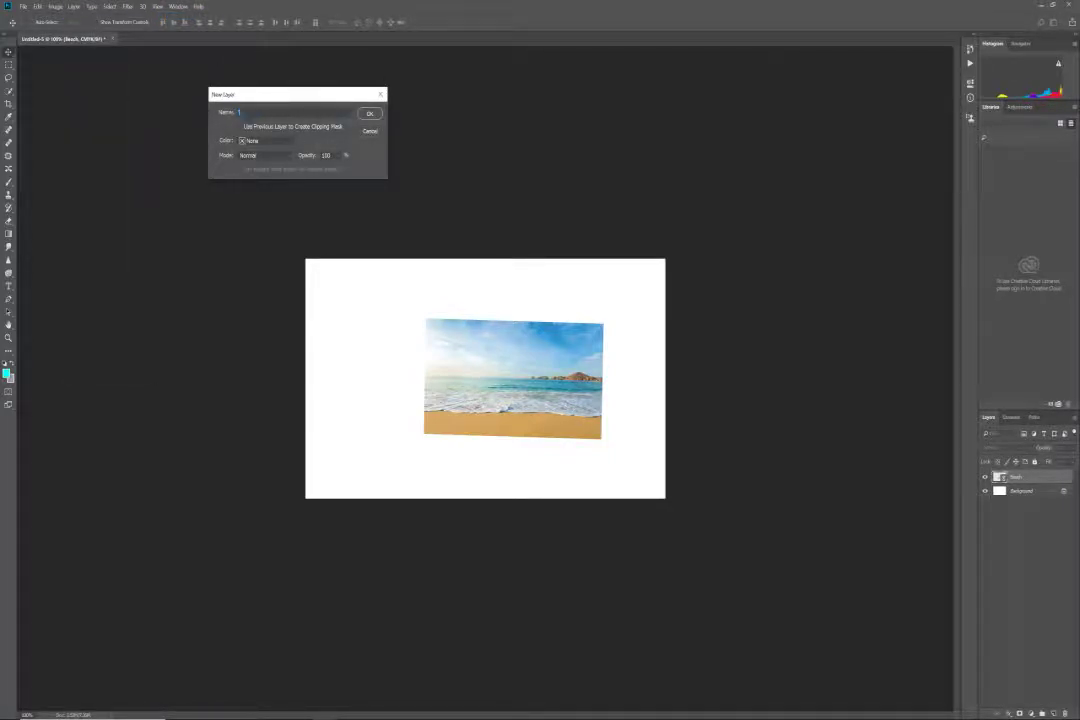
{"action": "key", "text": "Return"}
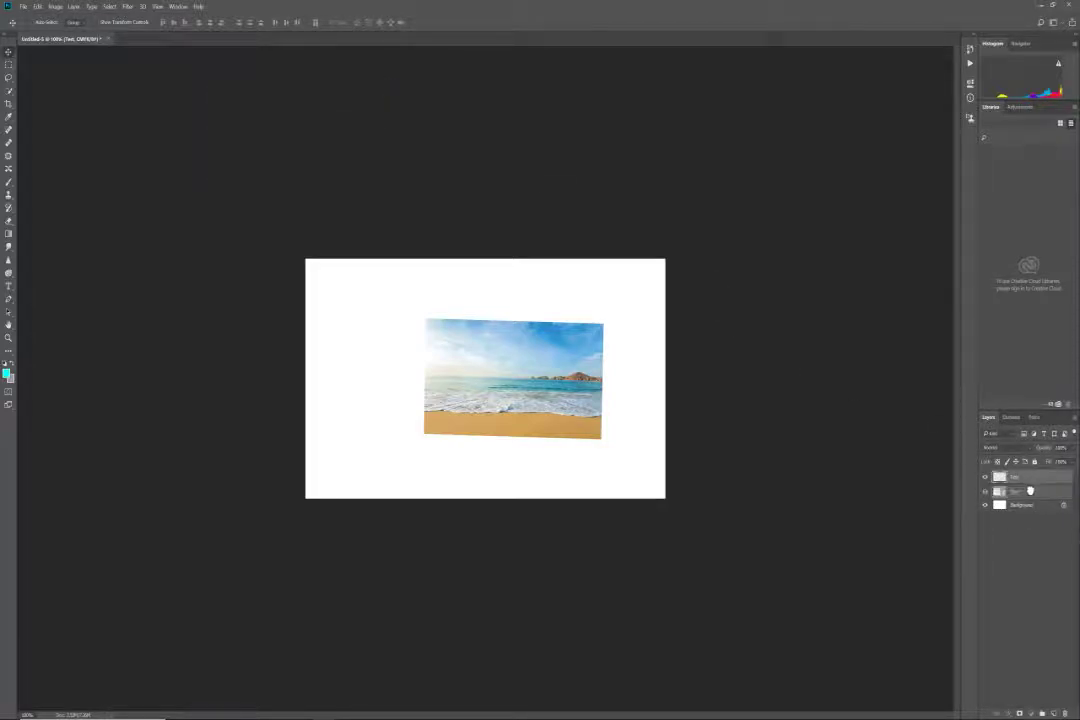
{"action": "mouse_move", "coordinate": [1033, 489]}
{"action": "left_mouse_down"}
{"action": "mouse_move", "coordinate": [1022, 516]}
{"action": "mouse_move", "coordinate": [1026, 508]}
{"action": "left_mouse_up"}
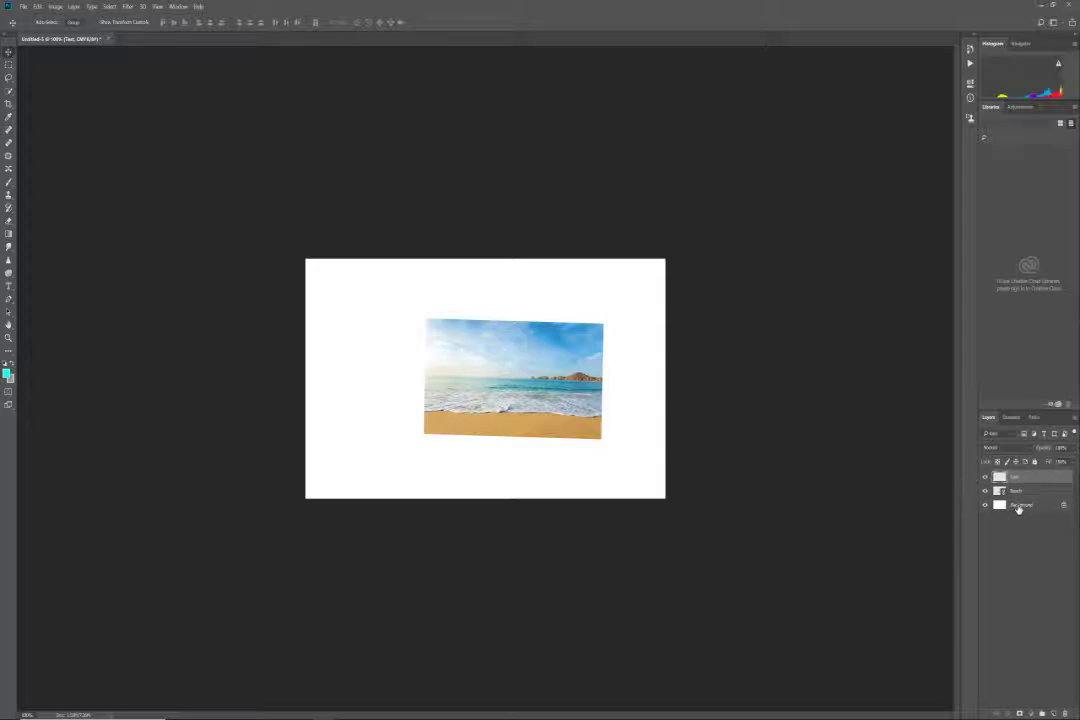
Step: Convert the Background into an unlocked Layer 0 and keep it at the bottom beneath Beach
{"action": "double_click", "coordinate": [1018, 508]}
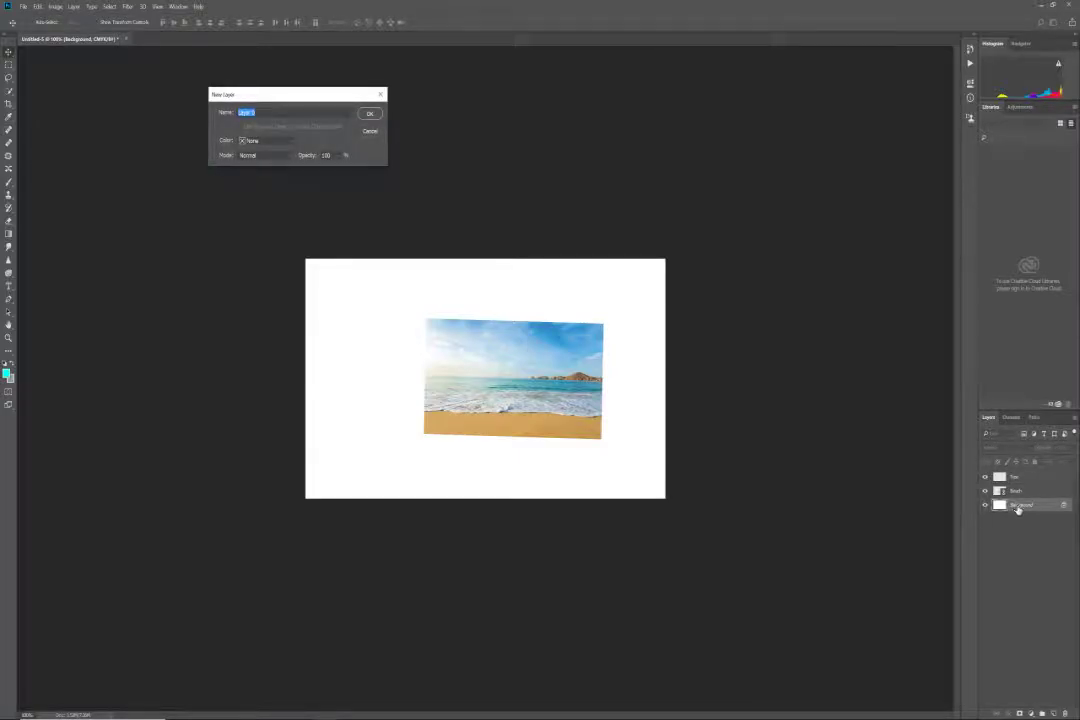
{"action": "left_click", "coordinate": [369, 113]}
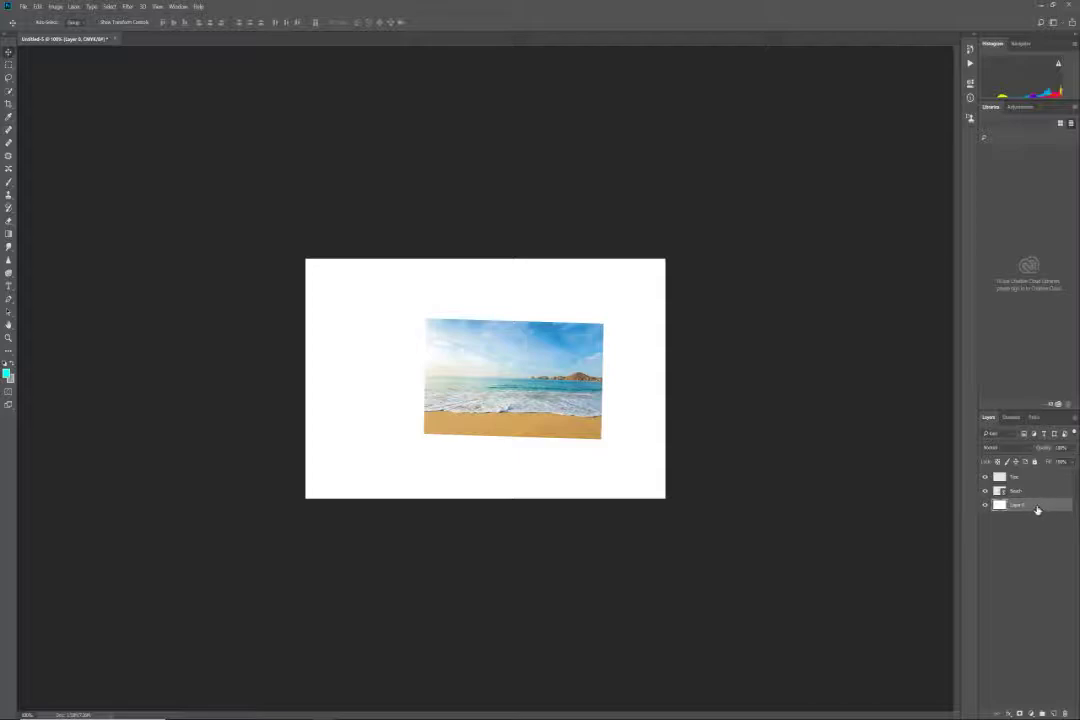
{"action": "mouse_move", "coordinate": [1024, 507]}
{"action": "left_mouse_down"}
{"action": "mouse_move", "coordinate": [1015, 491]}
{"action": "mouse_move", "coordinate": [1012, 507]}
{"action": "left_mouse_up"}
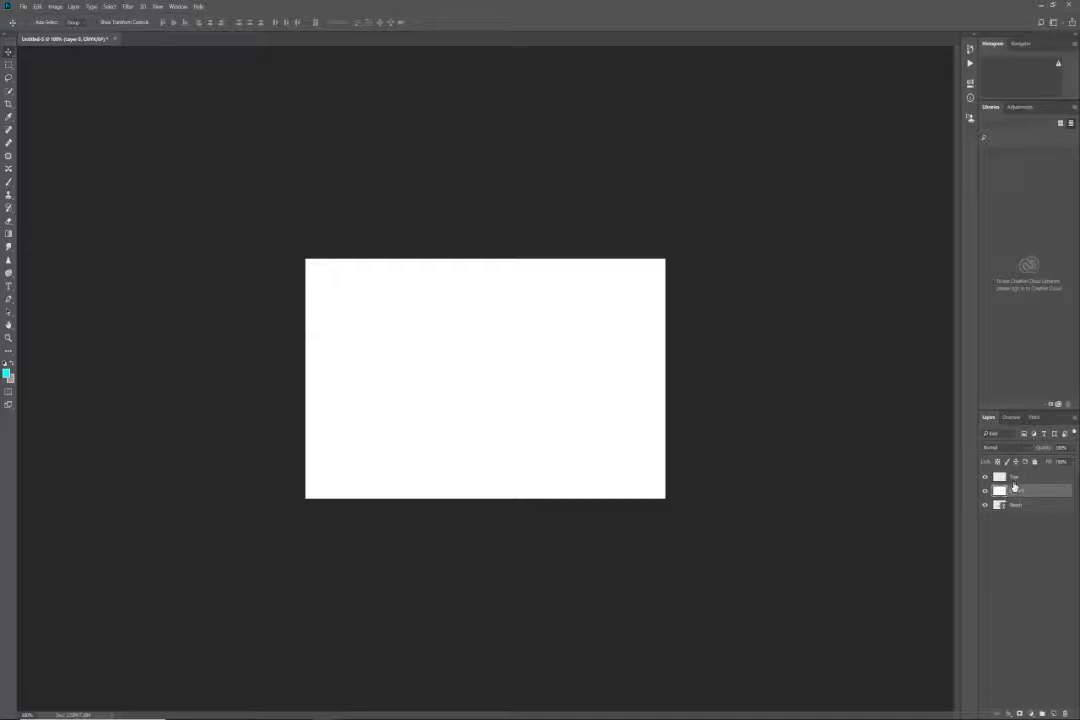
{"action": "left_click_drag", "start_coordinate": [1010, 505], "coordinate": [1010, 514]}
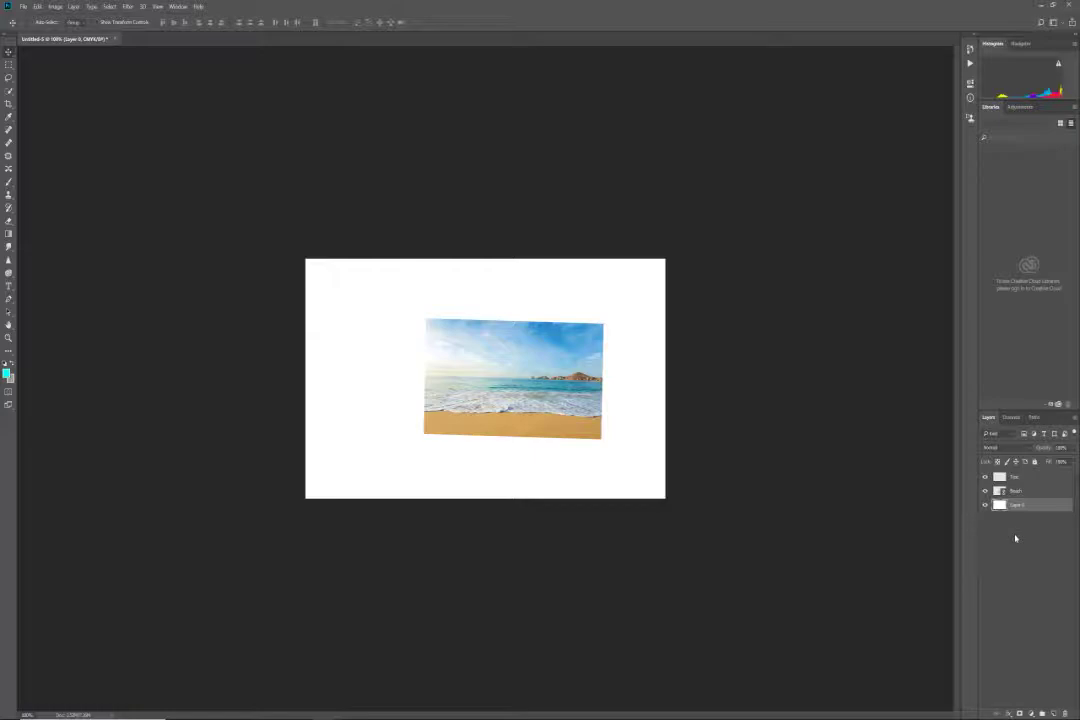
{"action": "left_click", "coordinate": [1012, 417]}
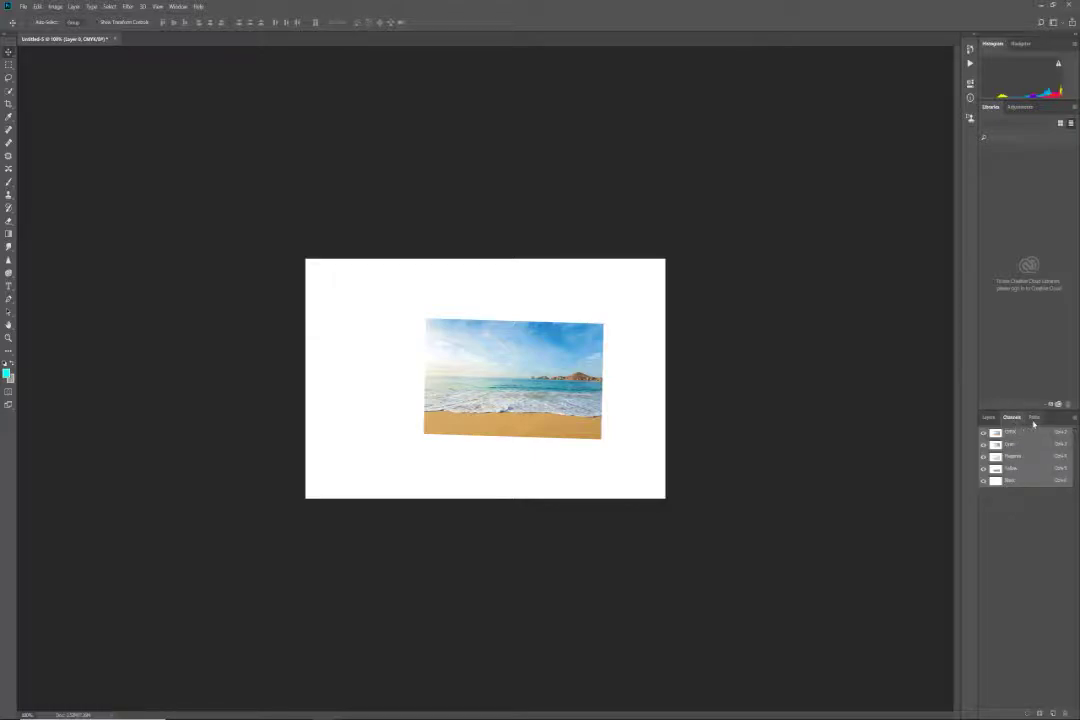
{"action": "left_click", "coordinate": [1034, 418]}
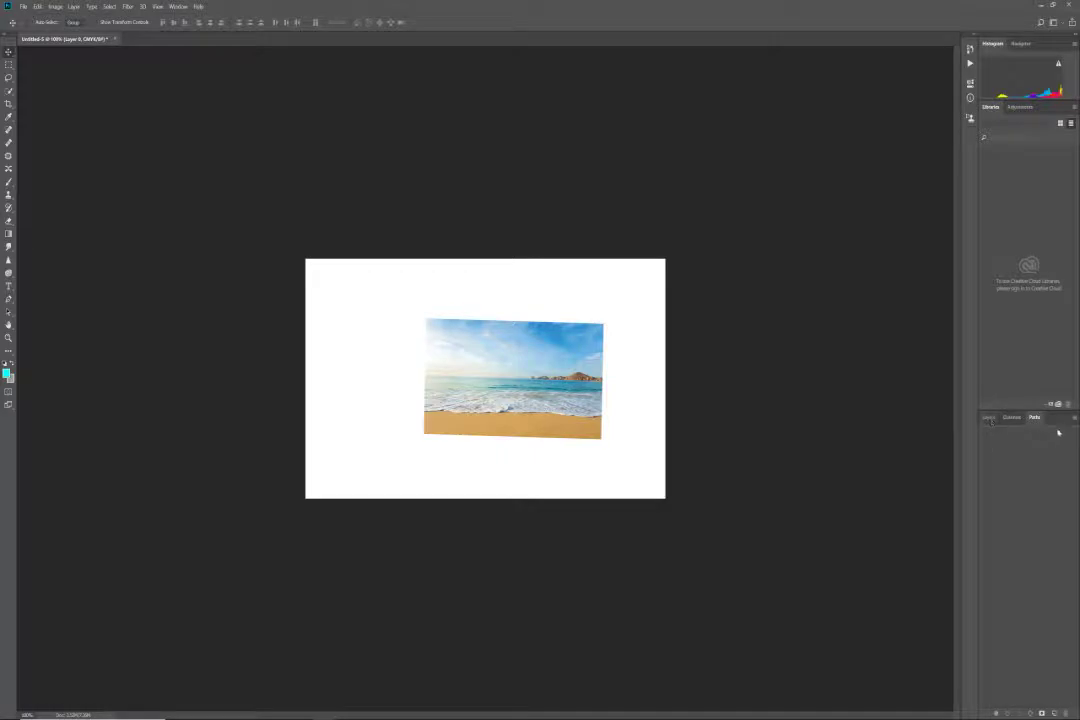
{"action": "left_click", "coordinate": [989, 418]}
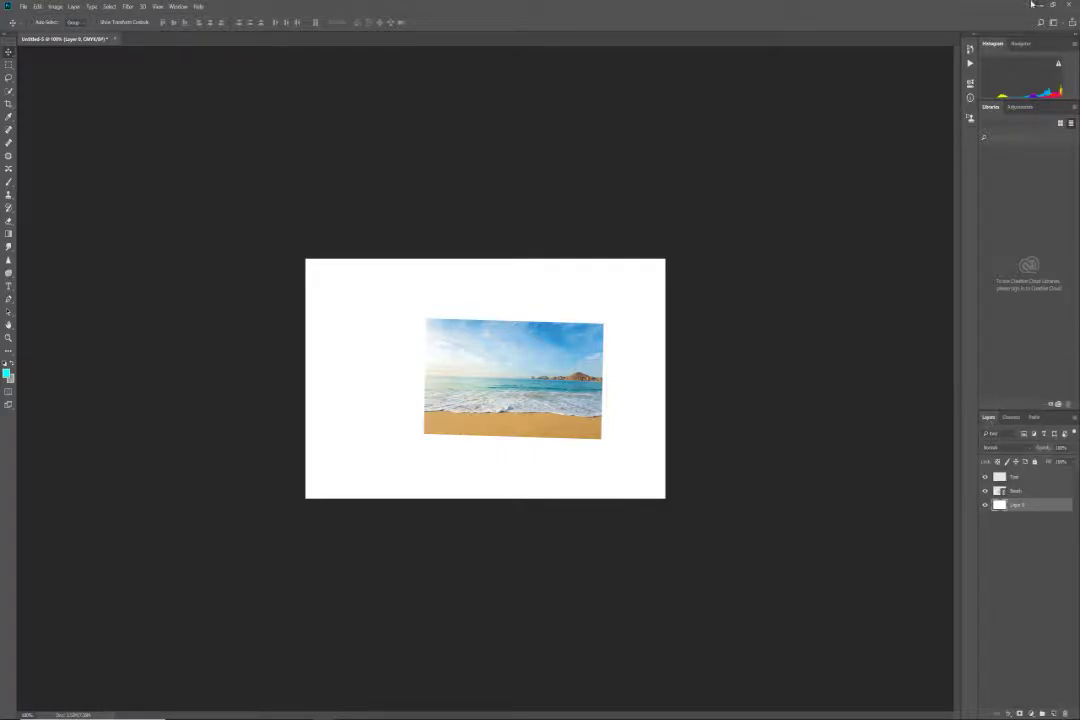
{"action": "left_click", "coordinate": [1020, 44]}
{"action": "left_click", "coordinate": [996, 45]}
{"action": "left_click", "coordinate": [178, 9]}
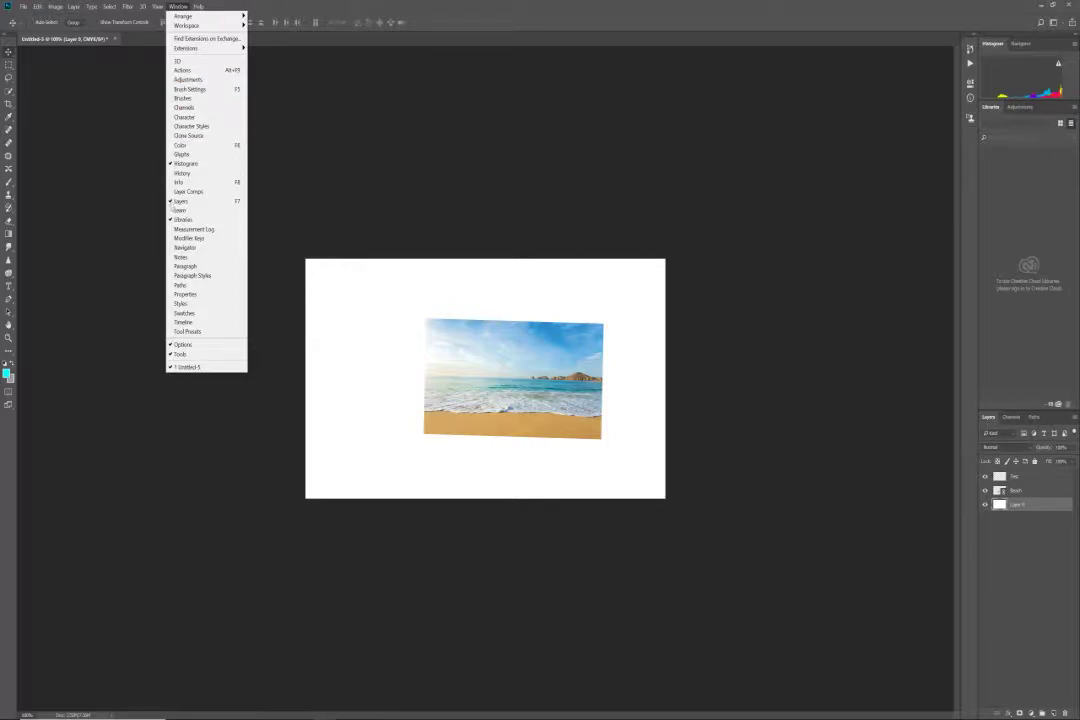
{"action": "mouse_move", "coordinate": [191, 27]}
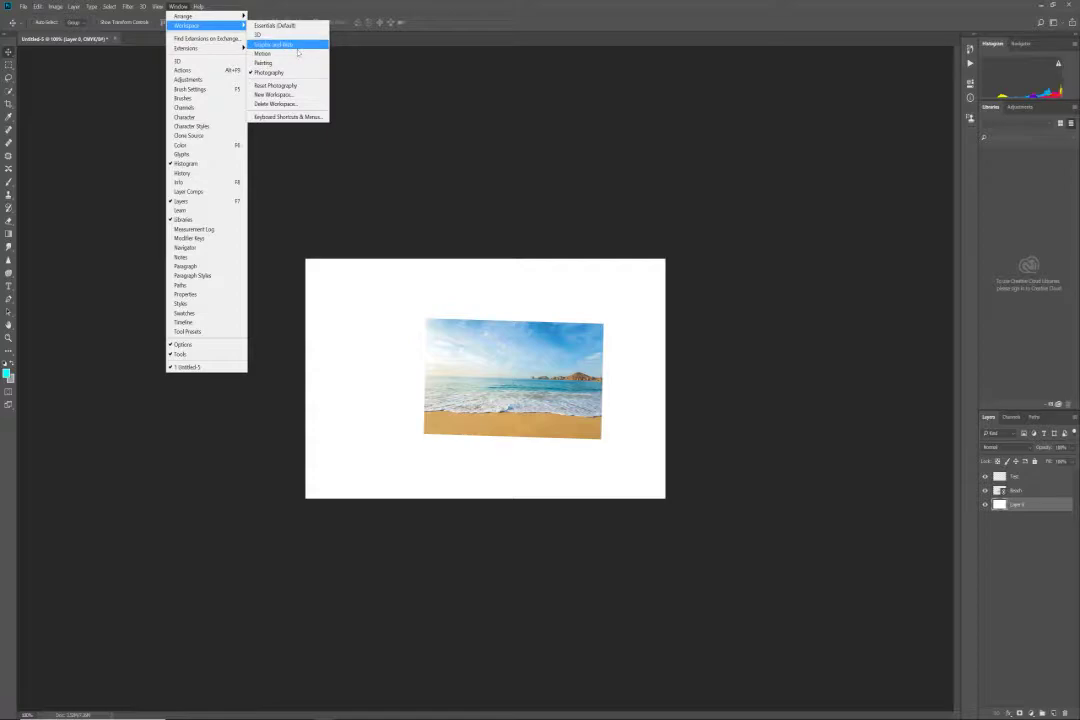
{"action": "left_click", "coordinate": [330, 118]}
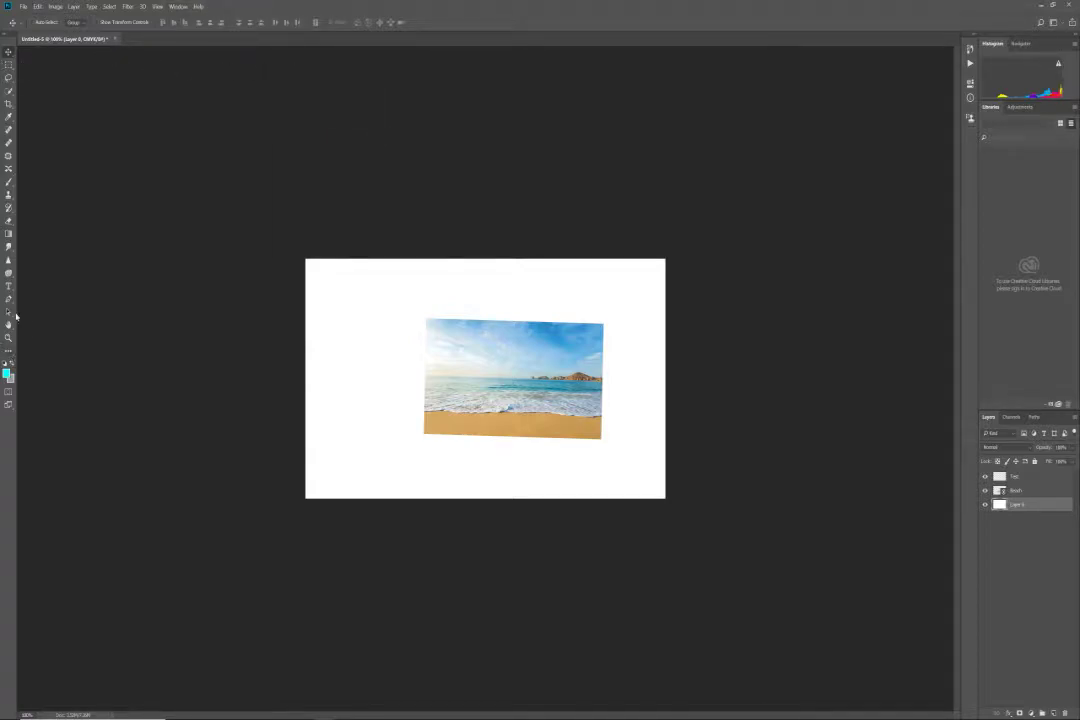
Step: Try the Smudge, Brush, Path Selection and Sharpen tools, ending on the Smudge tool
{"action": "left_click", "coordinate": [8, 246]}
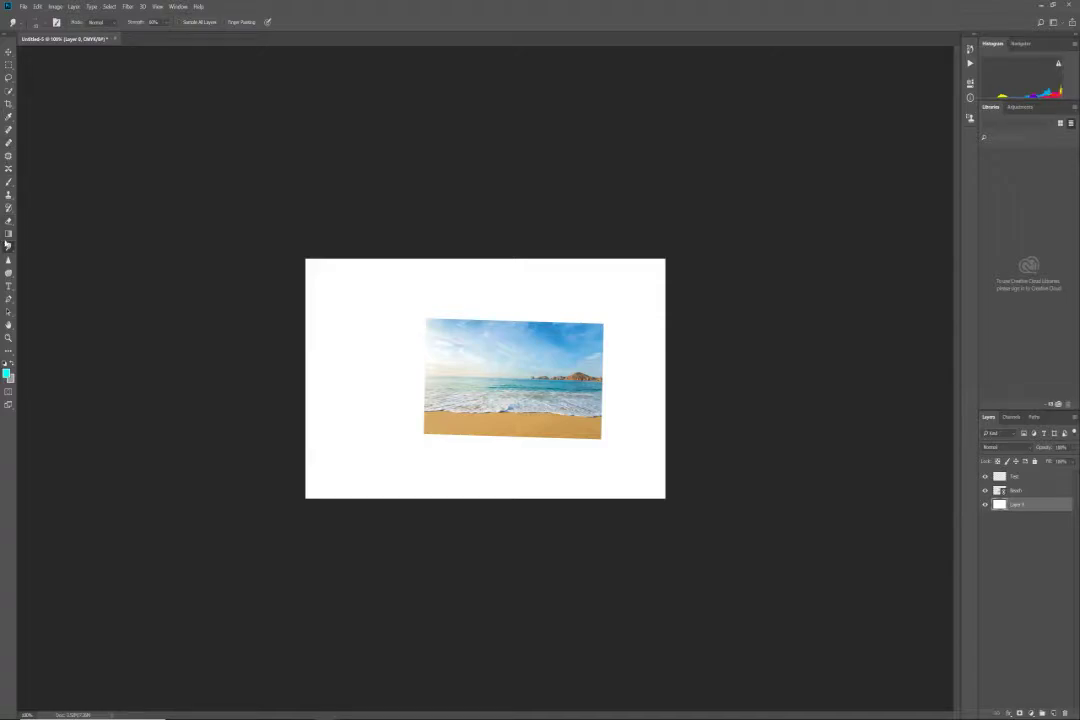
{"action": "left_click", "coordinate": [9, 181]}
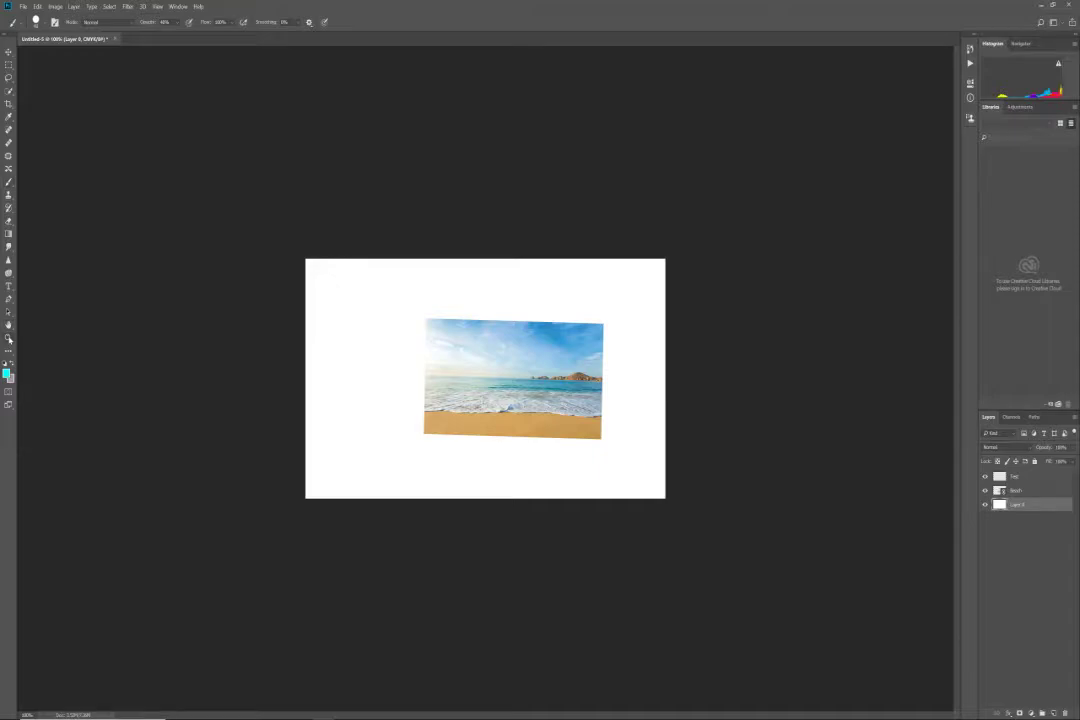
{"action": "left_click", "coordinate": [9, 324]}
{"action": "left_click", "coordinate": [9, 311]}
{"action": "left_click", "coordinate": [10, 297]}
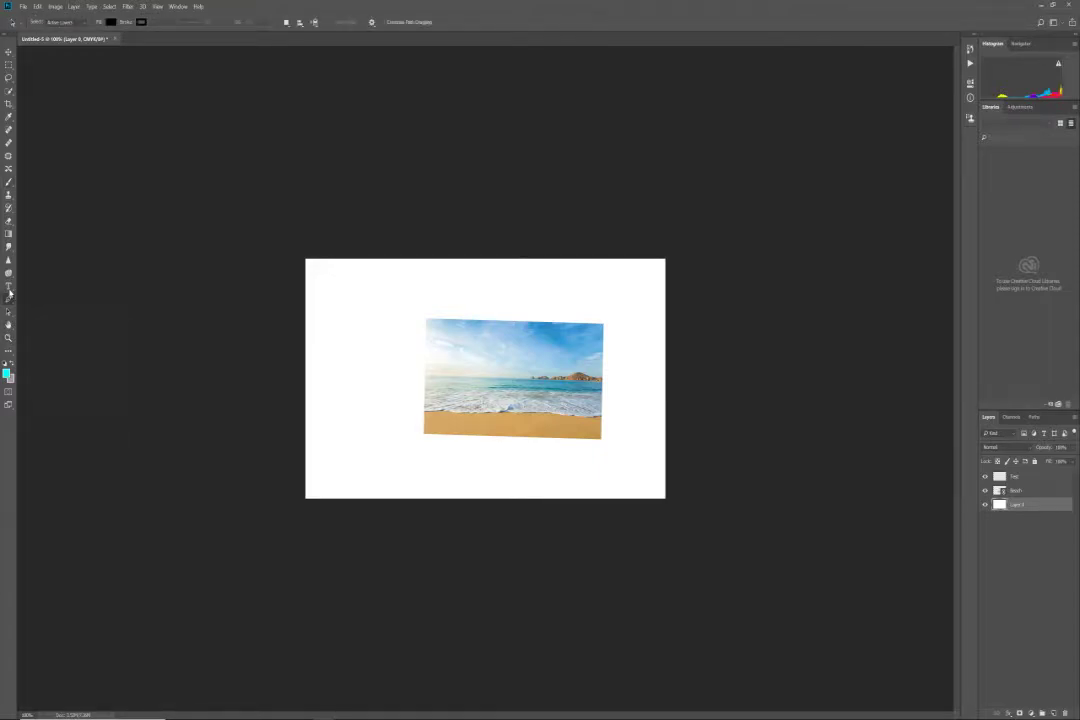
{"action": "left_click", "coordinate": [10, 247]}
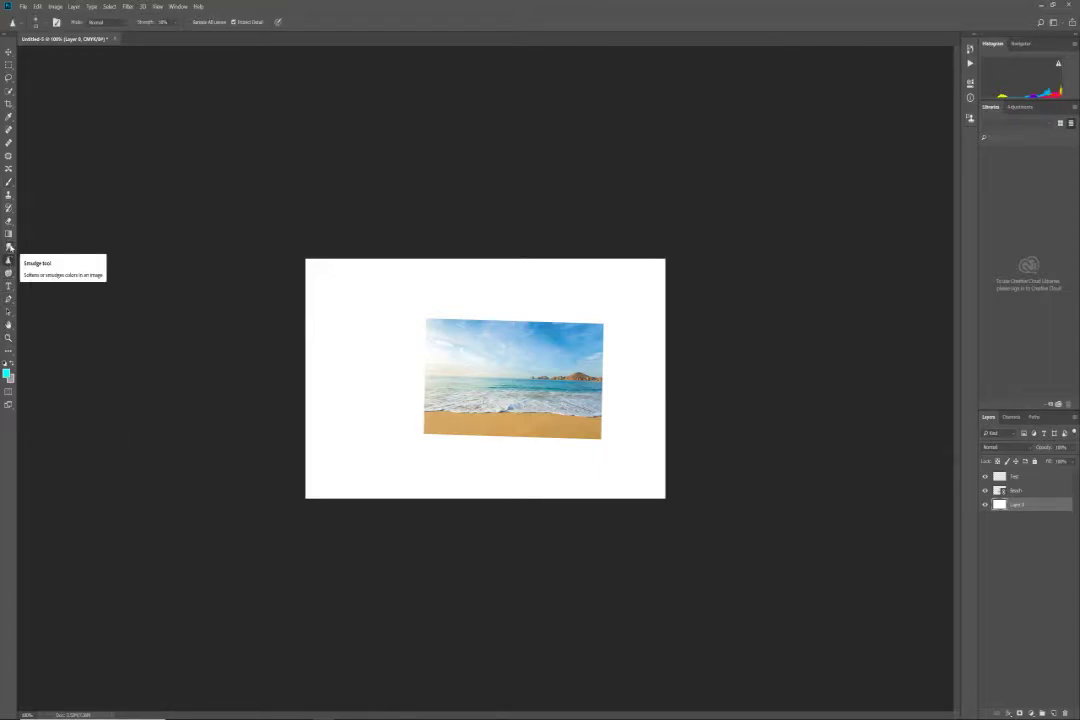
{"action": "left_click", "coordinate": [10, 247]}
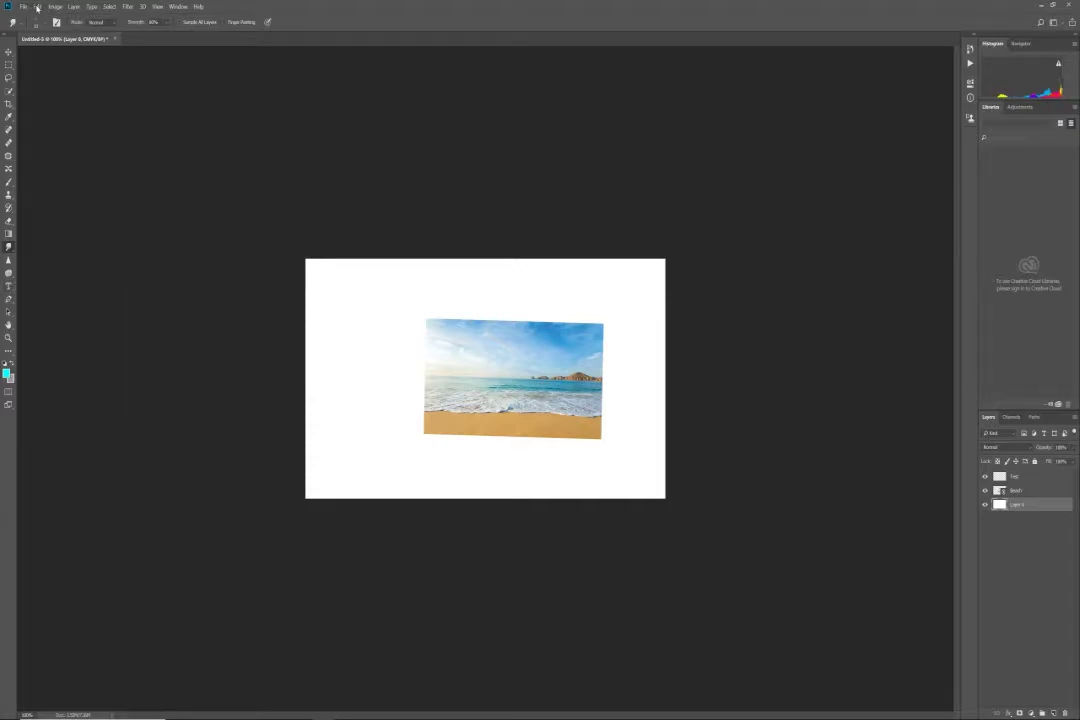
Step: Look through the Edit, Image and Layer menus, then close them without changes
{"action": "left_click", "coordinate": [36, 7]}
{"action": "left_click", "coordinate": [36, 7]}
{"action": "left_click", "coordinate": [55, 7]}
{"action": "left_click", "coordinate": [55, 7]}
{"action": "left_click", "coordinate": [73, 7]}
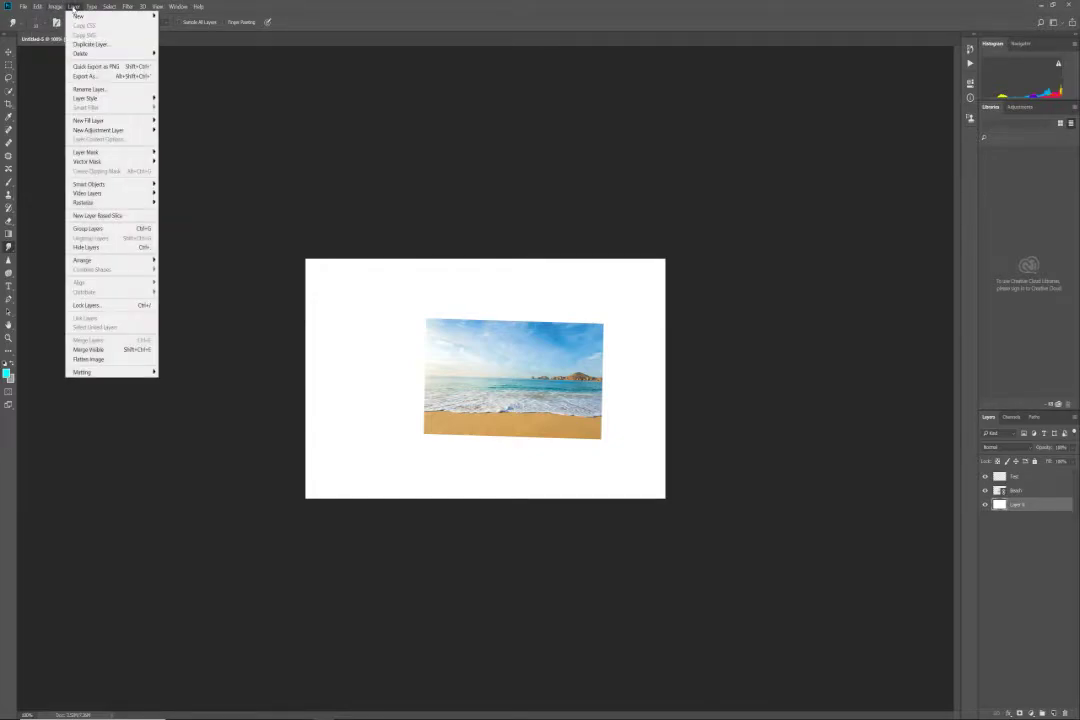
{"action": "mouse_move", "coordinate": [89, 7]}
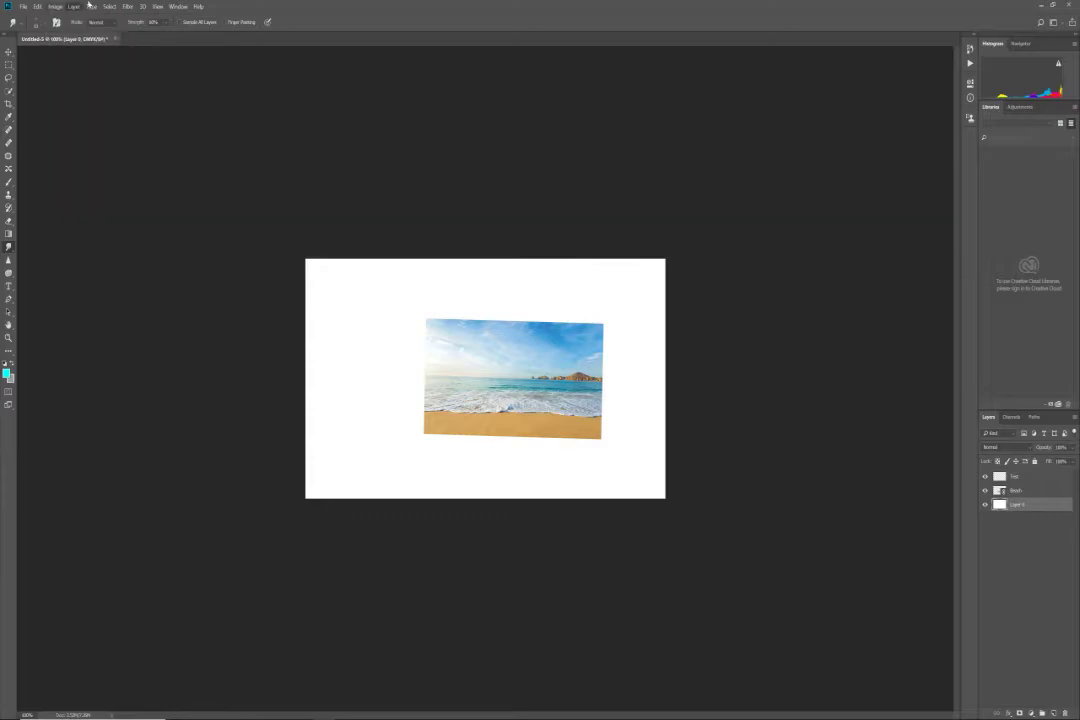
{"action": "mouse_move", "coordinate": [178, 7]}
{"action": "left_click", "coordinate": [173, 248]}
{"action": "left_click", "coordinate": [9, 376]}
Step: Choose Quick Export as PNG from File > Export for the beach document
{"action": "left_click", "coordinate": [23, 7]}
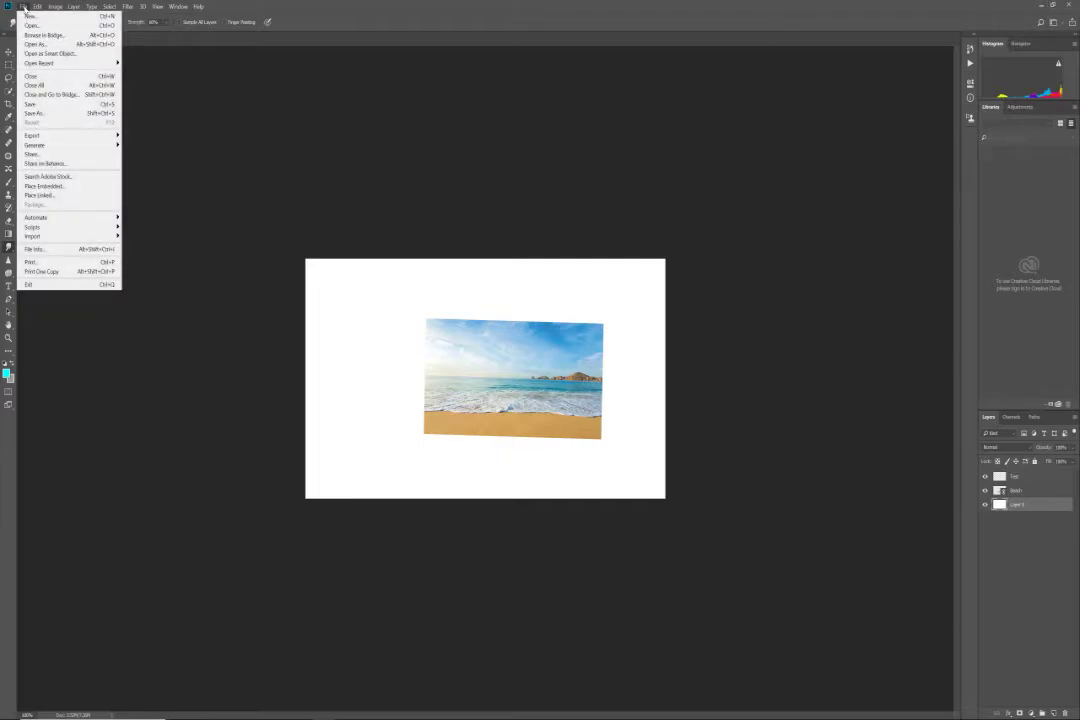
{"action": "left_click", "coordinate": [28, 12]}
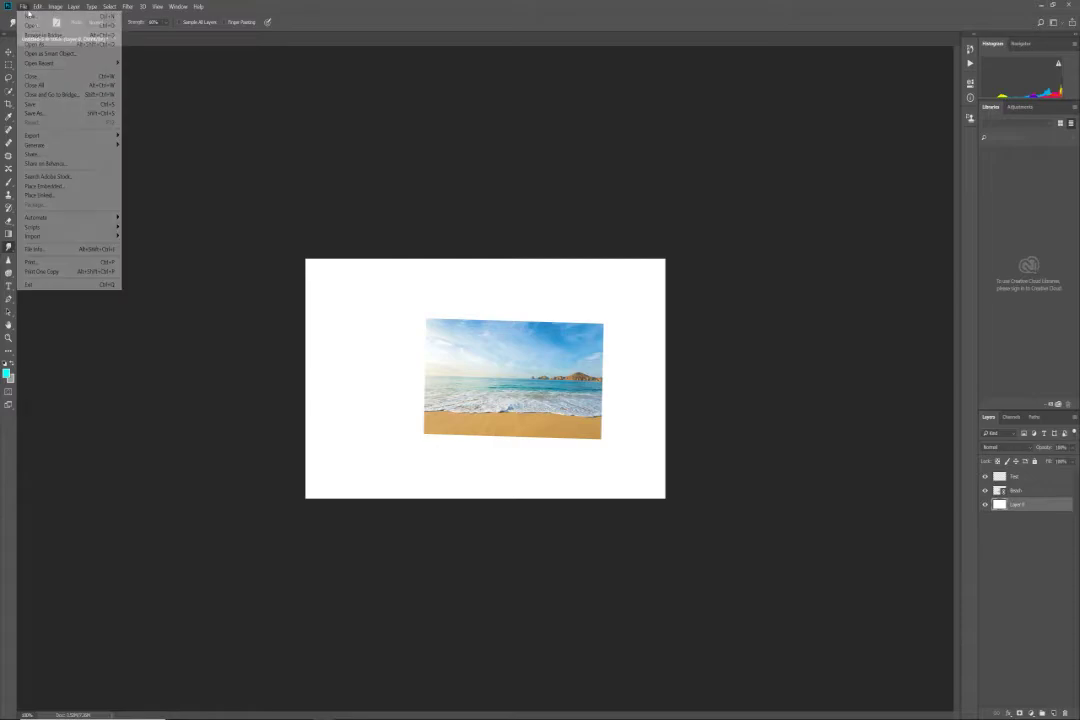
{"action": "mouse_move", "coordinate": [34, 137]}
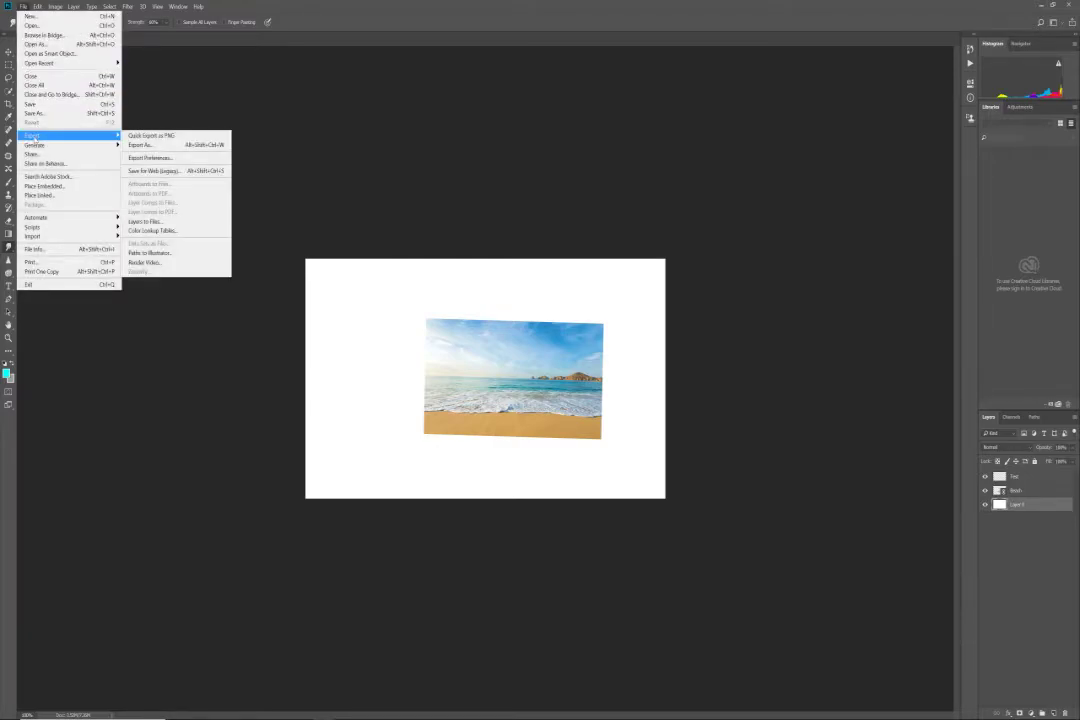
{"action": "left_click", "coordinate": [157, 139]}
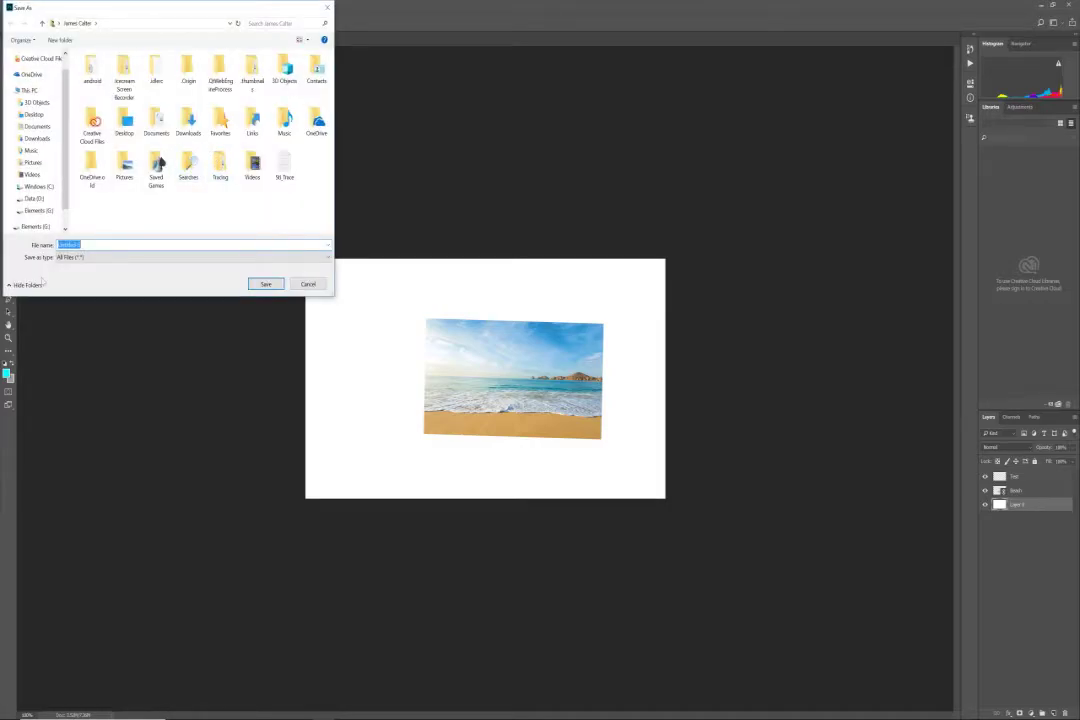
Step: Save the PNG as 'New' in the TUTORIALS folder on the Elements (G:) drive
{"action": "scroll", "coordinate": [45, 165], "scroll_direction": "down", "scroll_amount": 1}
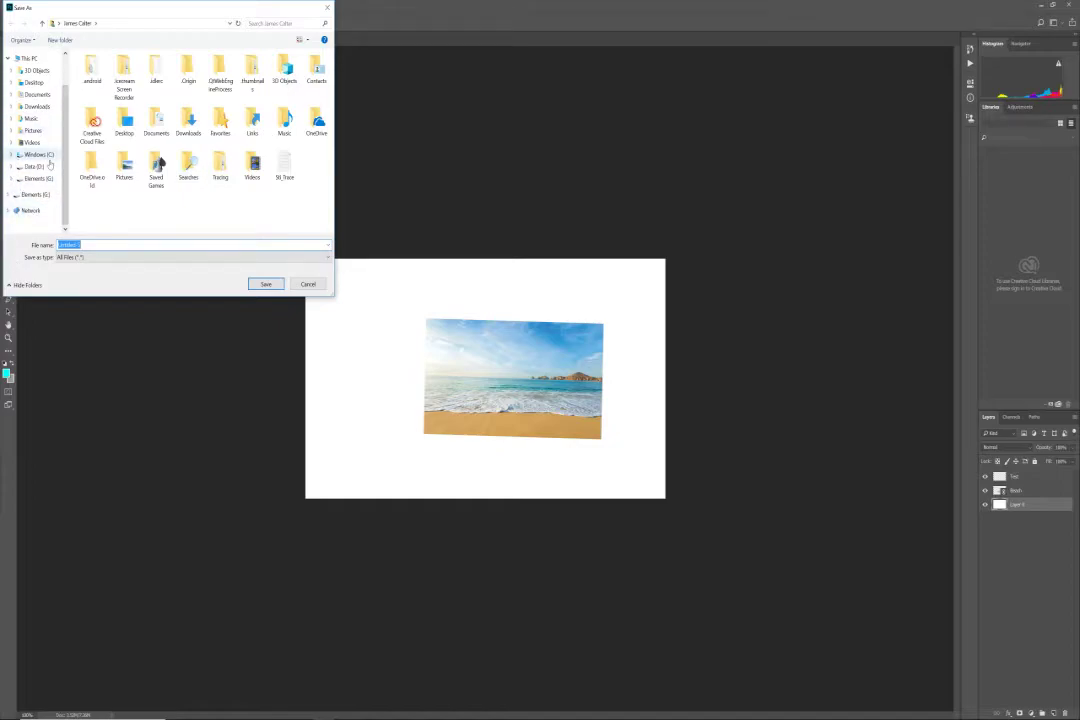
{"action": "left_click", "coordinate": [35, 194]}
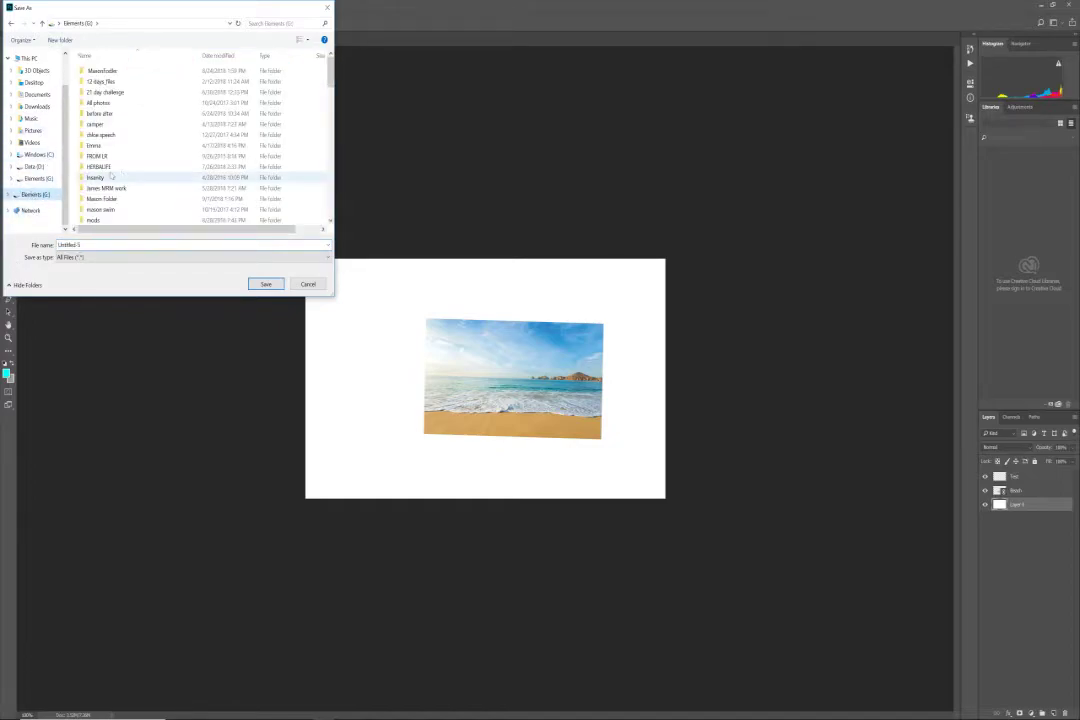
{"action": "scroll", "coordinate": [116, 188], "scroll_direction": "down", "scroll_amount": 1}
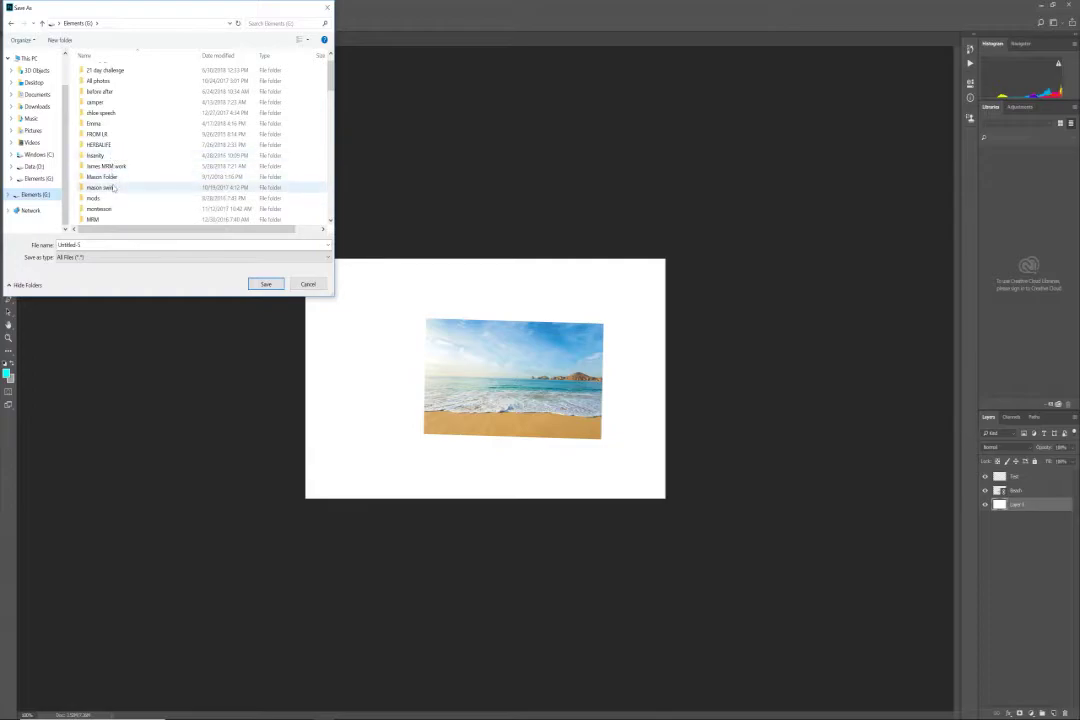
{"action": "left_click", "coordinate": [115, 178]}
{"action": "double_click", "coordinate": [115, 181]}
{"action": "scroll", "coordinate": [116, 186], "scroll_direction": "down", "scroll_amount": 3}
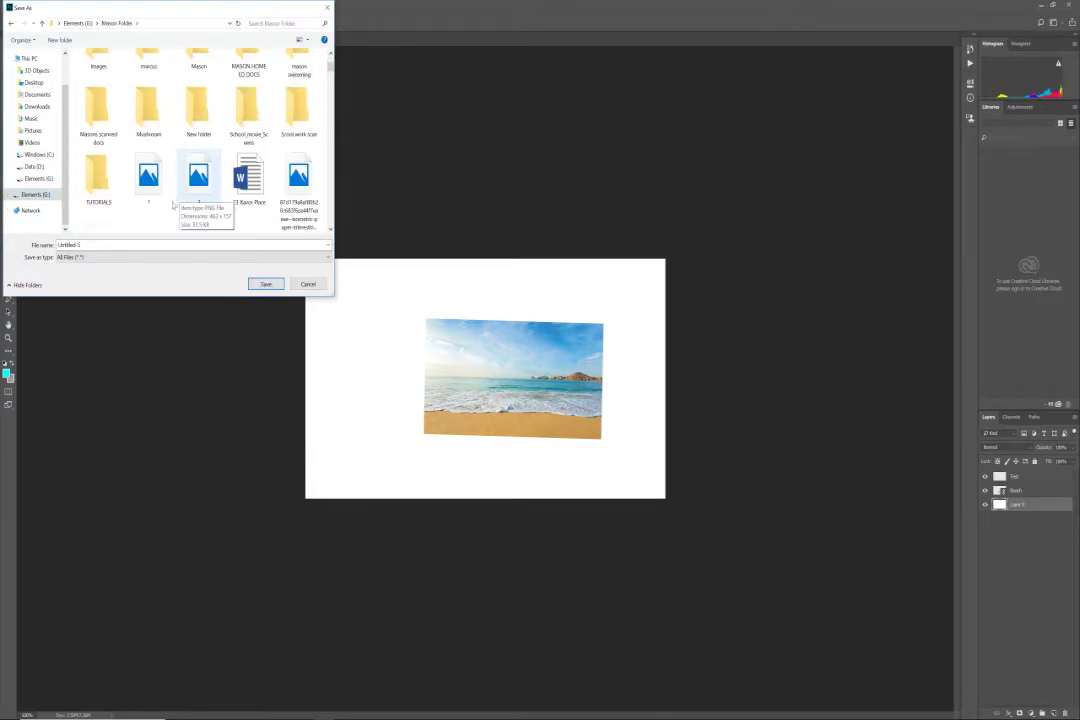
{"action": "scroll", "coordinate": [116, 186], "scroll_direction": "down", "scroll_amount": 3}
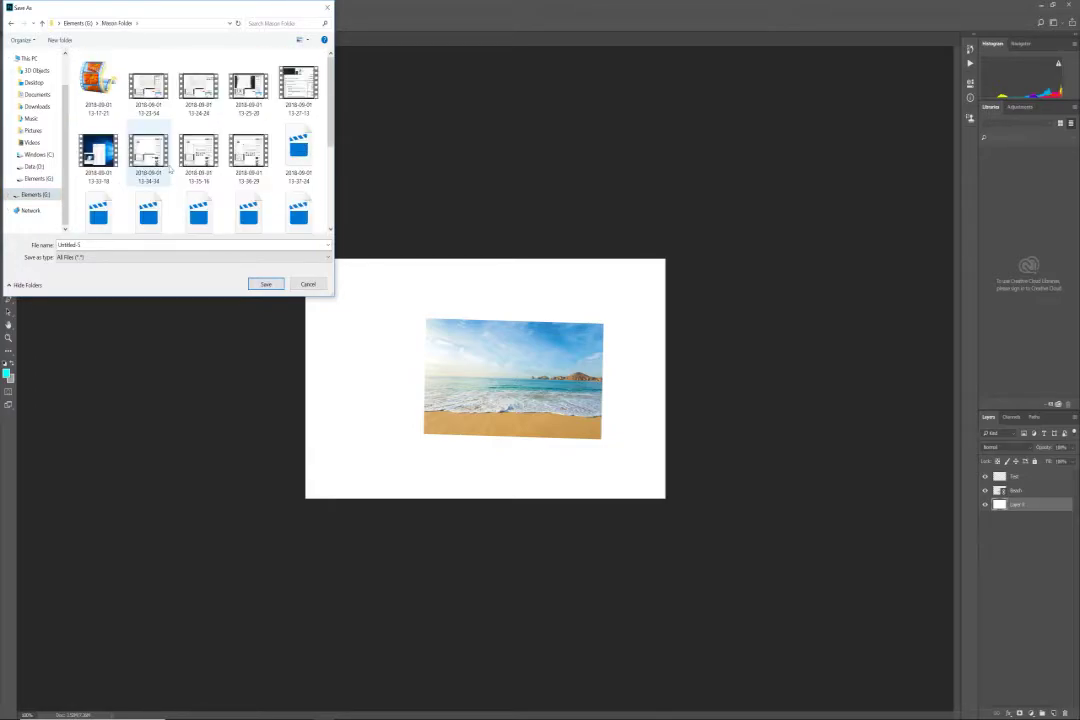
{"action": "double_click", "coordinate": [168, 168]}
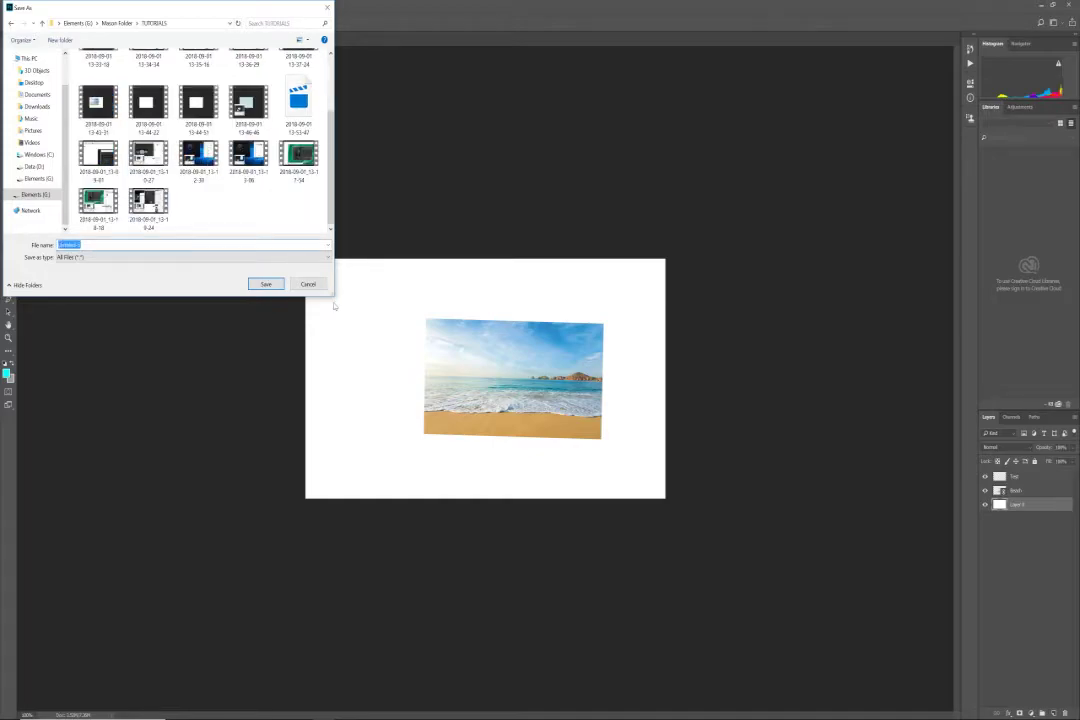
{"action": "type", "text": "New"}
{"action": "key", "text": "Return"}
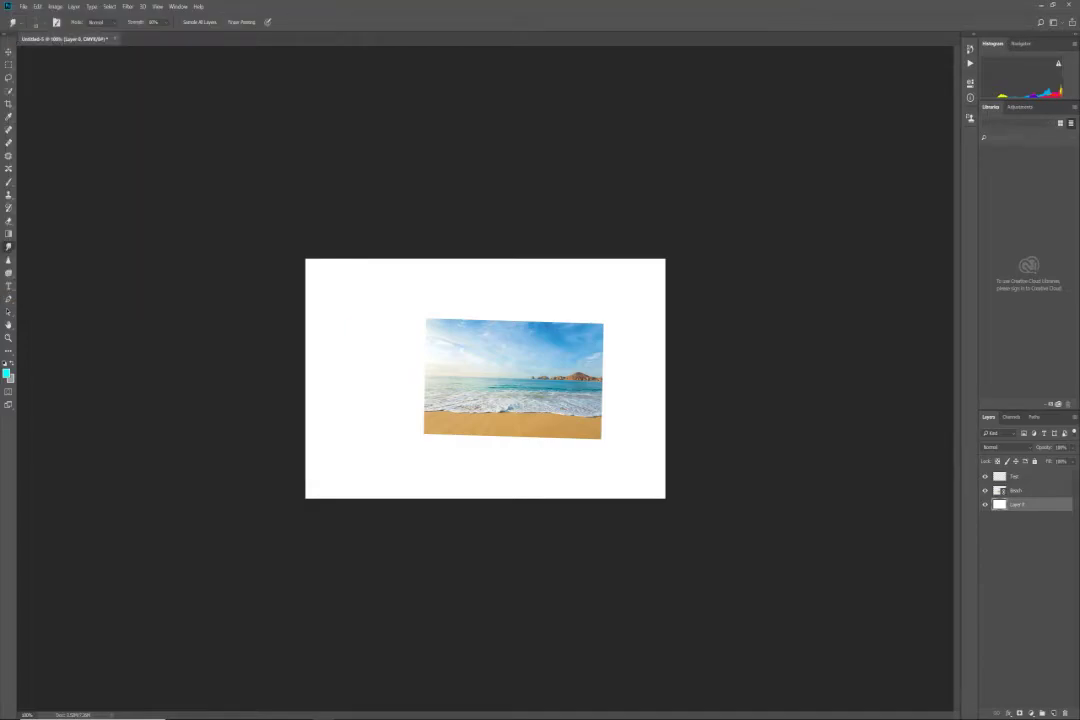